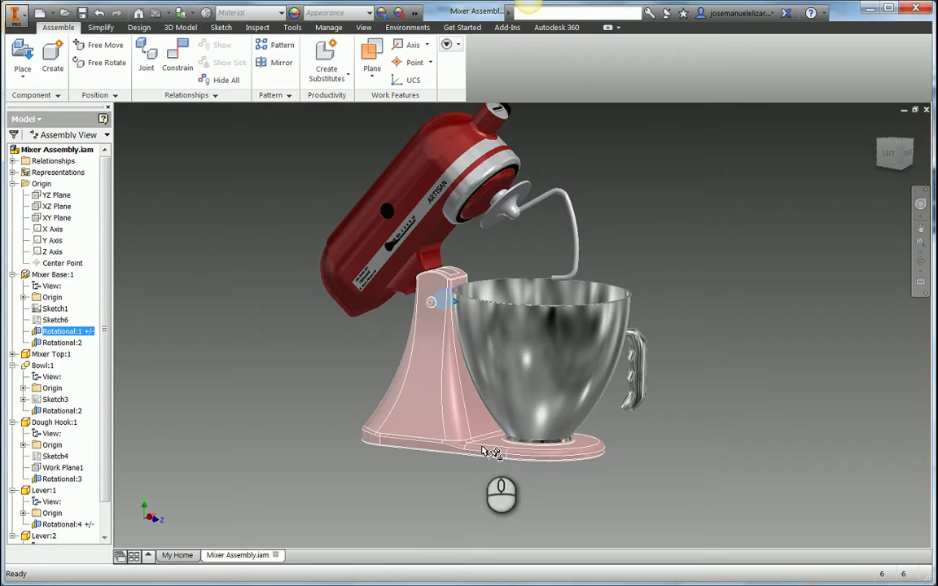
# Preview the motion of joint Rotational:1 by driving it forward from -50 to 0 degrees and back in reverse.
pyautogui.moveTo(293, 391); pyautogui.dragTo(273, 387, button='middle')
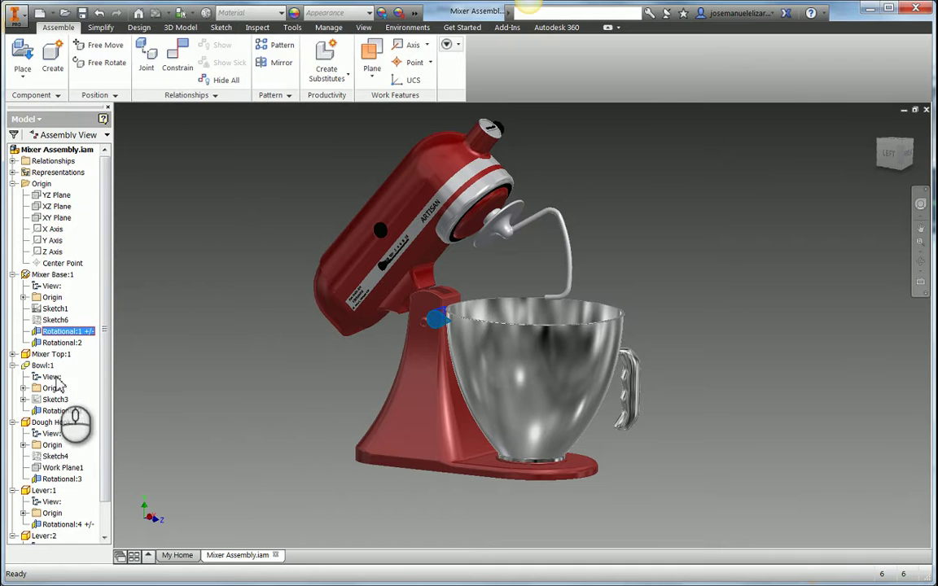
pyautogui.rightClick(70, 332)
pyautogui.click(91, 384)
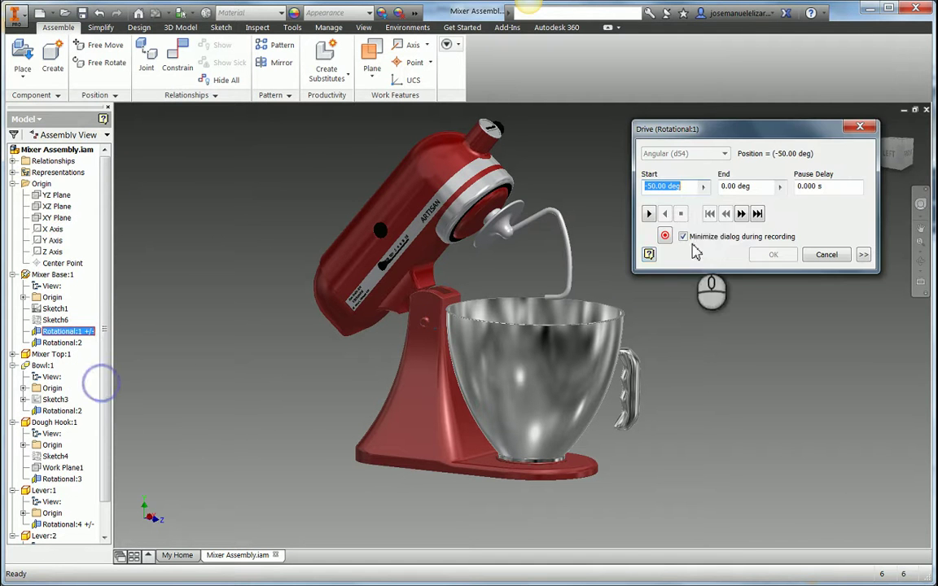
pyautogui.click(649, 214)
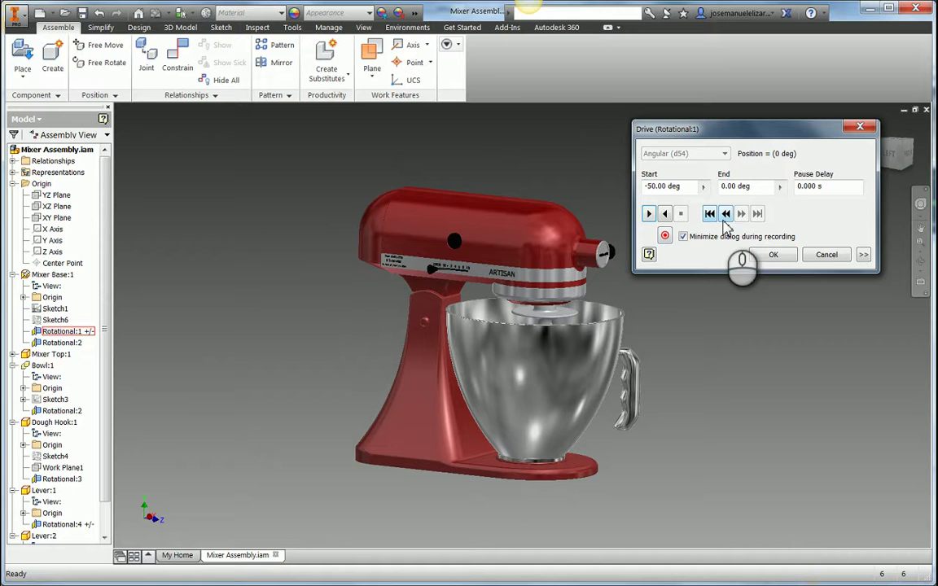
pyautogui.click(664, 213)
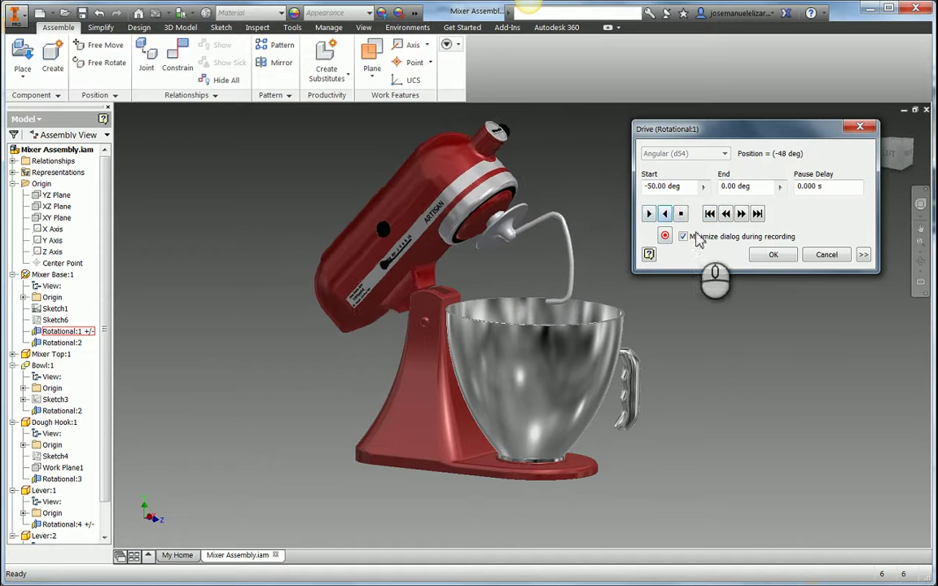
pyautogui.click(824, 256)
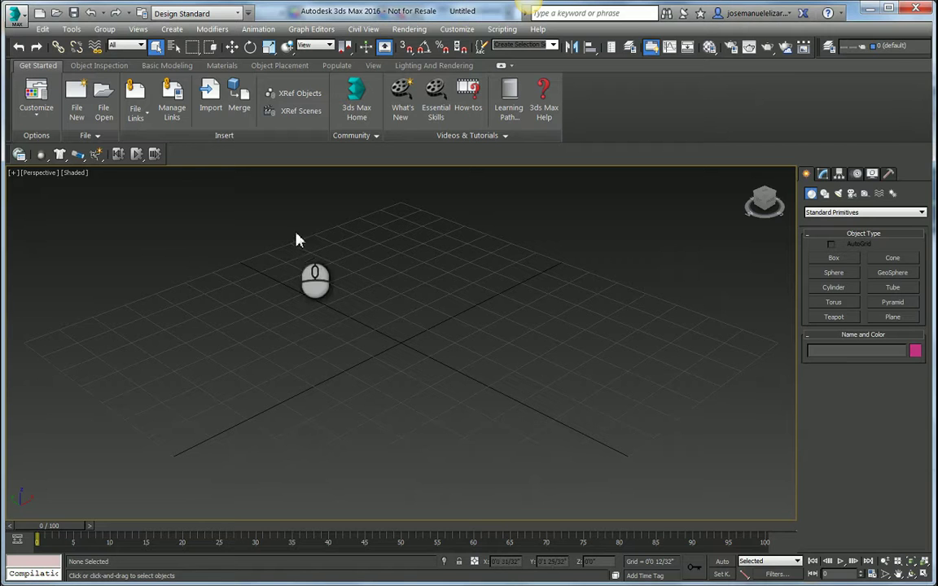
# Switch to 3ds Max and choose Mixer Assembly.iam from the Mixer4 folder for import.
pyautogui.click(205, 99)
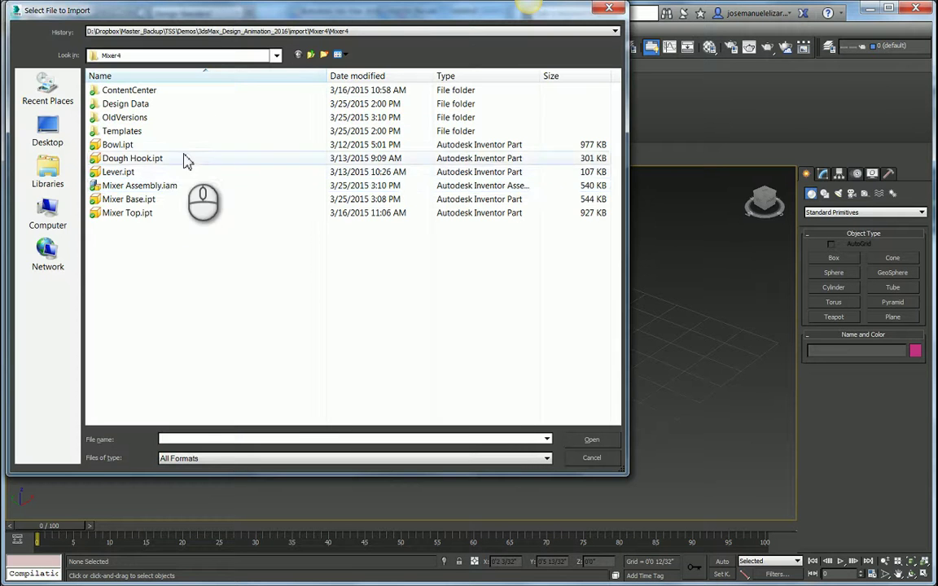
pyautogui.click(167, 185)
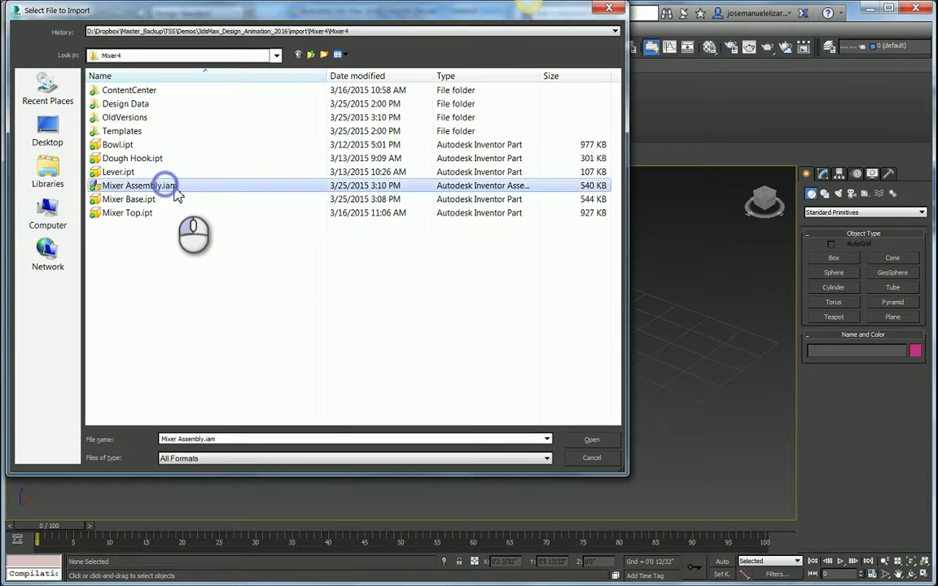
pyautogui.click(591, 440)
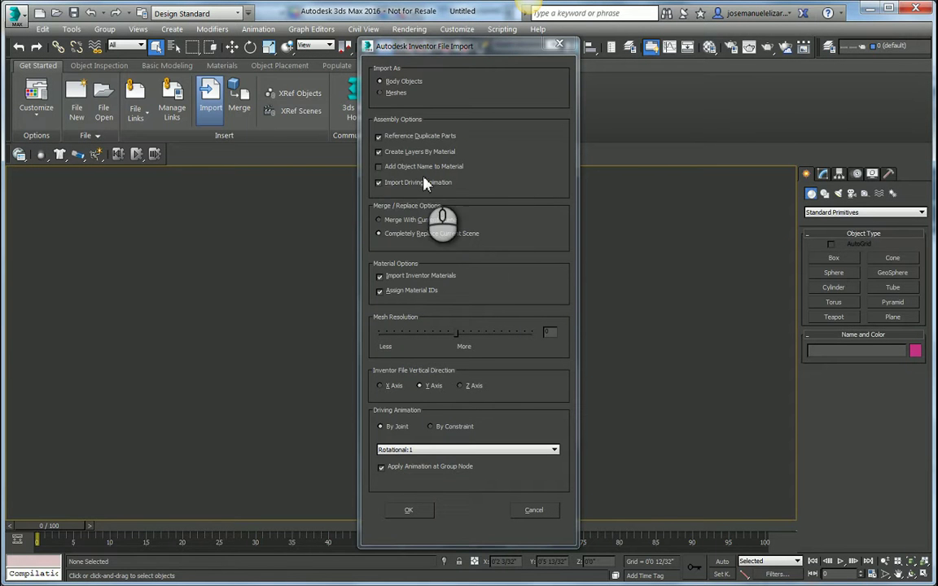
# Import the assembly with Import Driving Animation enabled, driven by joint Rotational:1.
pyautogui.click(378, 182)
pyautogui.click(379, 183)
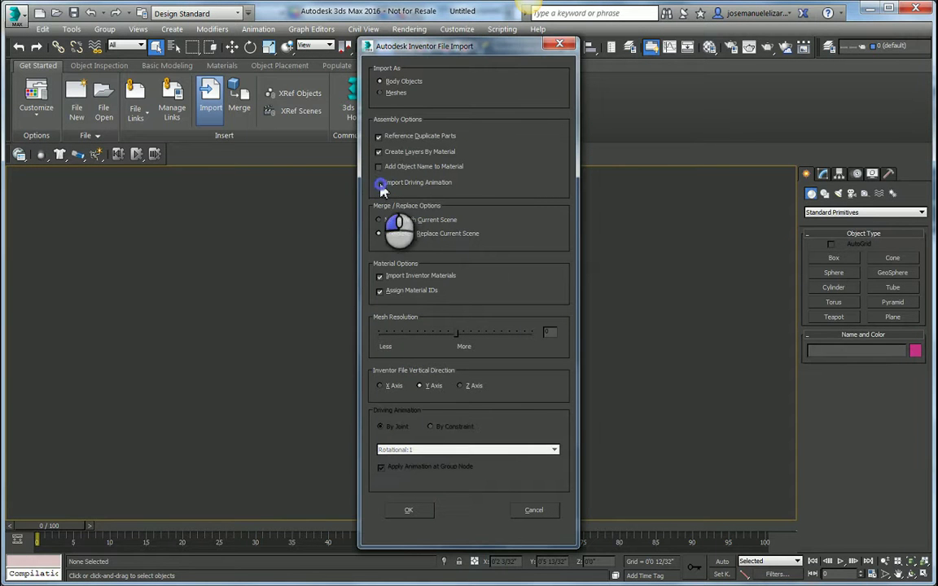
pyautogui.click(378, 186)
pyautogui.click(377, 183)
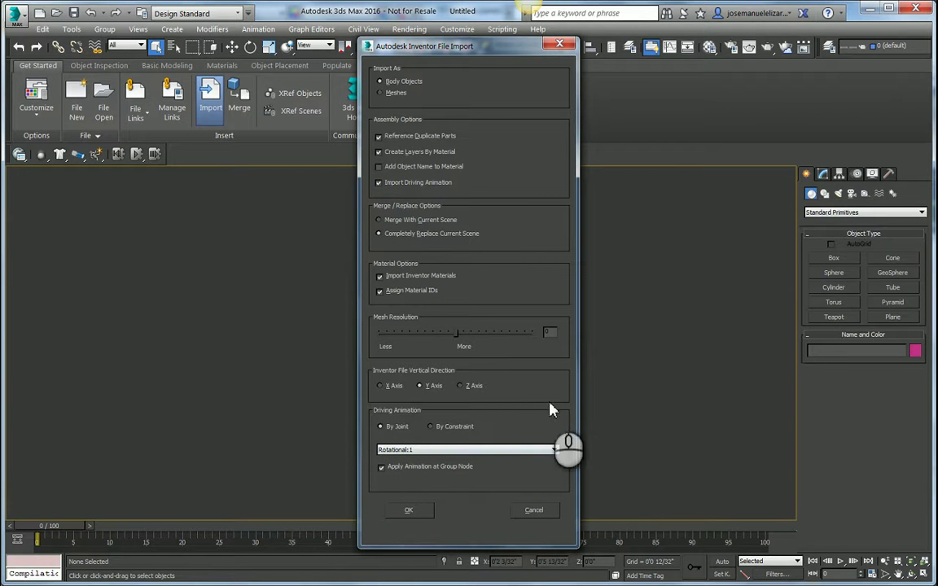
pyautogui.click(554, 449)
pyautogui.click(446, 450)
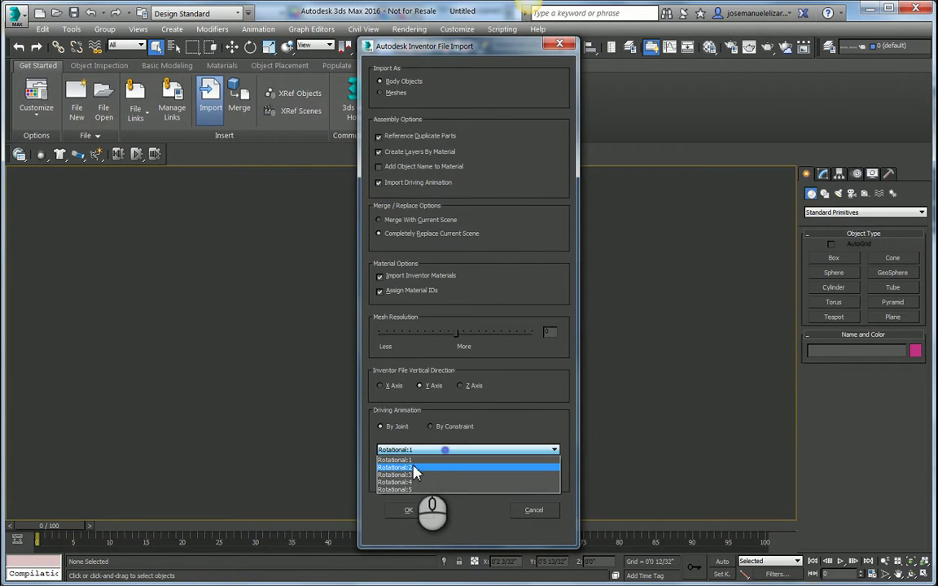
pyautogui.click(521, 406)
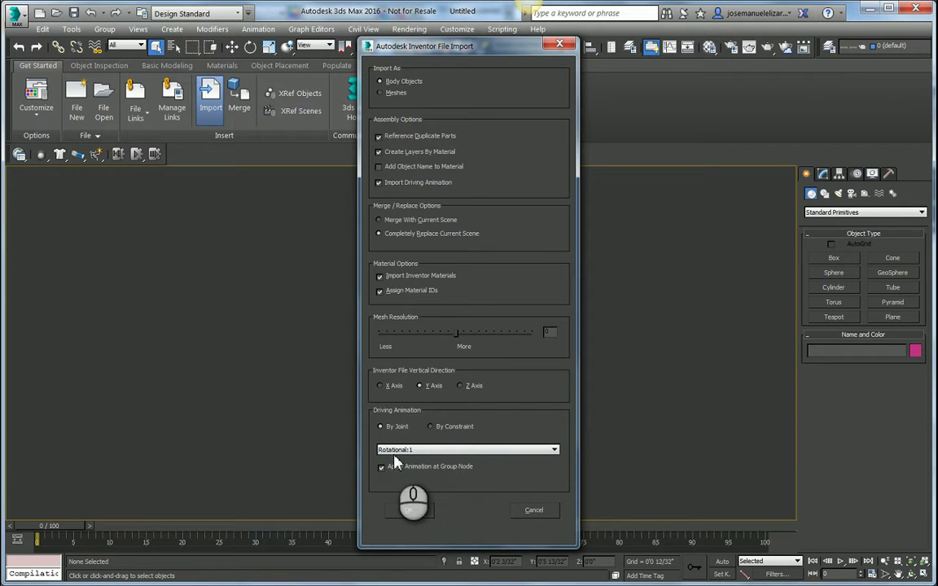
pyautogui.click(419, 512)
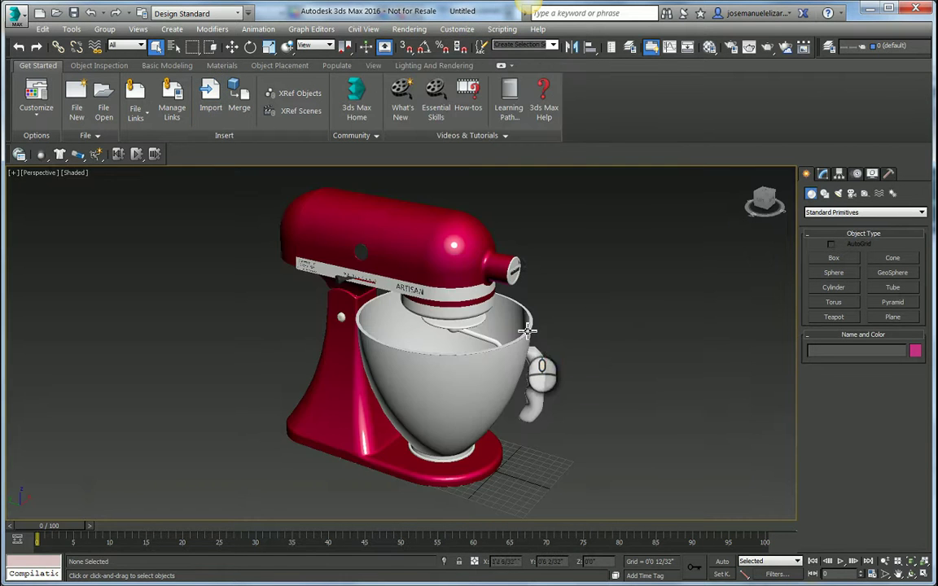
# Scrub through the timeline to preview the imported mixer head animation and return to frame 0.
pyautogui.keyDown('alt'); pyautogui.moveTo(526, 330); pyautogui.dragTo(378, 375, button='middle'); pyautogui.keyUp('alt')
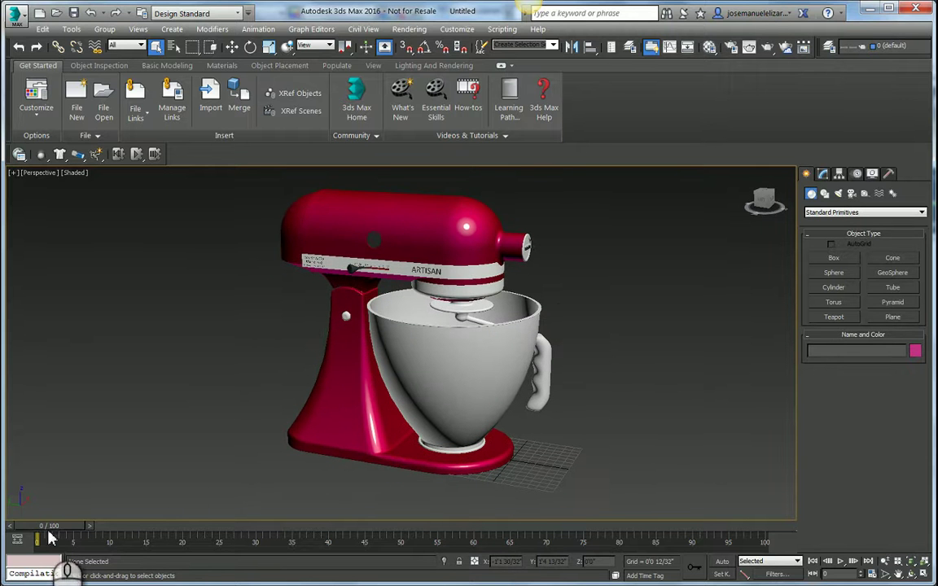
pyautogui.moveTo(59, 525); pyautogui.dragTo(7, 498)
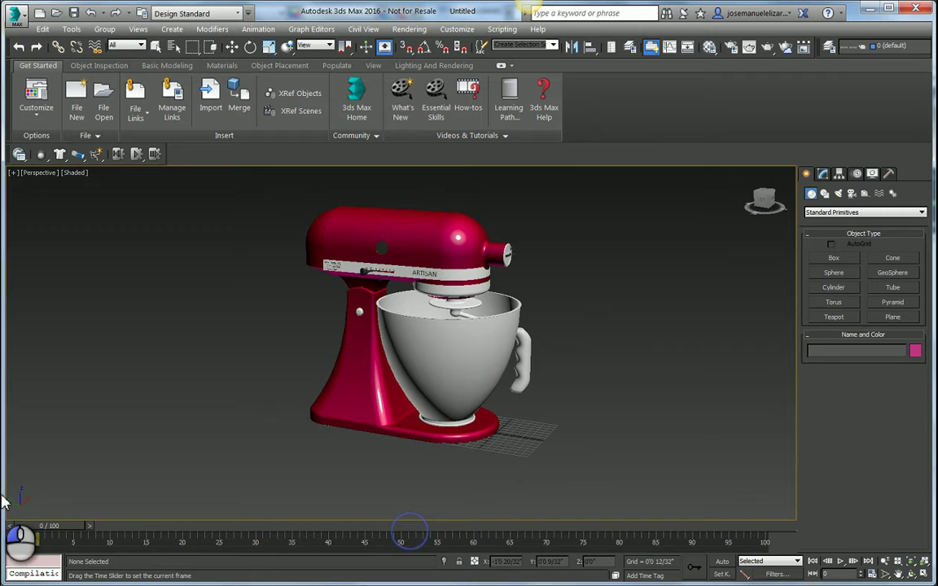
pyautogui.moveTo(135, 456); pyautogui.dragTo(359, 393, button='middle')
pyautogui.moveTo(311, 339); pyautogui.dragTo(293, 366, button='middle')
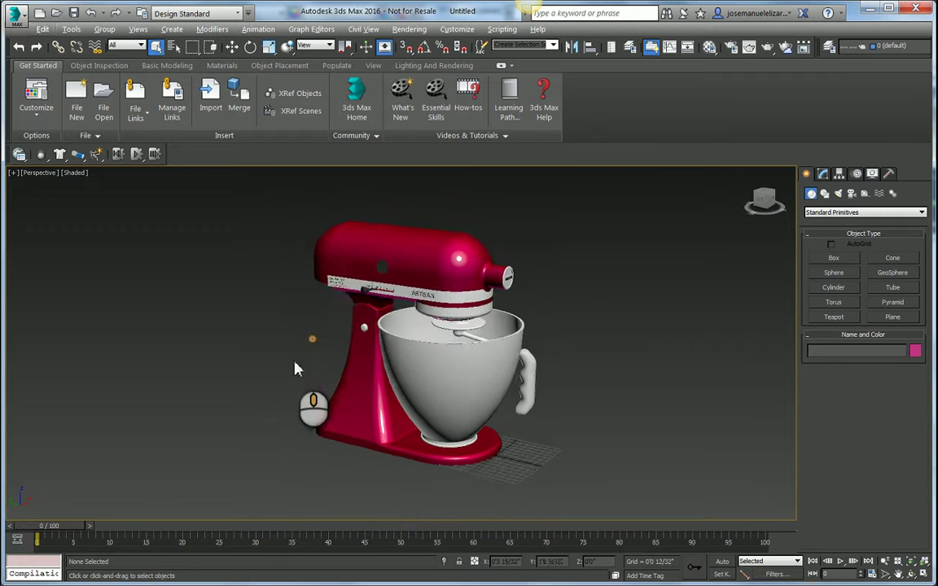
# Open the imported mixer group recursively to make its nested parts selectable.
pyautogui.click(399, 271)
pyautogui.moveTo(399, 270)
pyautogui.mouseDown(button='middle')
pyautogui.moveTo(407, 293)
pyautogui.moveTo(395, 297)
pyautogui.moveTo(387, 285)
pyautogui.mouseUp(button='middle')
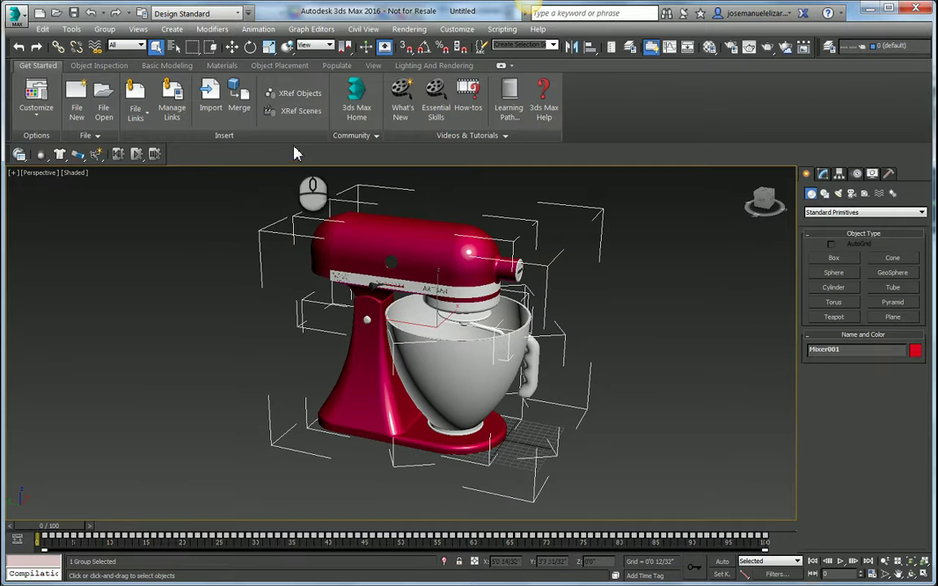
pyautogui.click(104, 29)
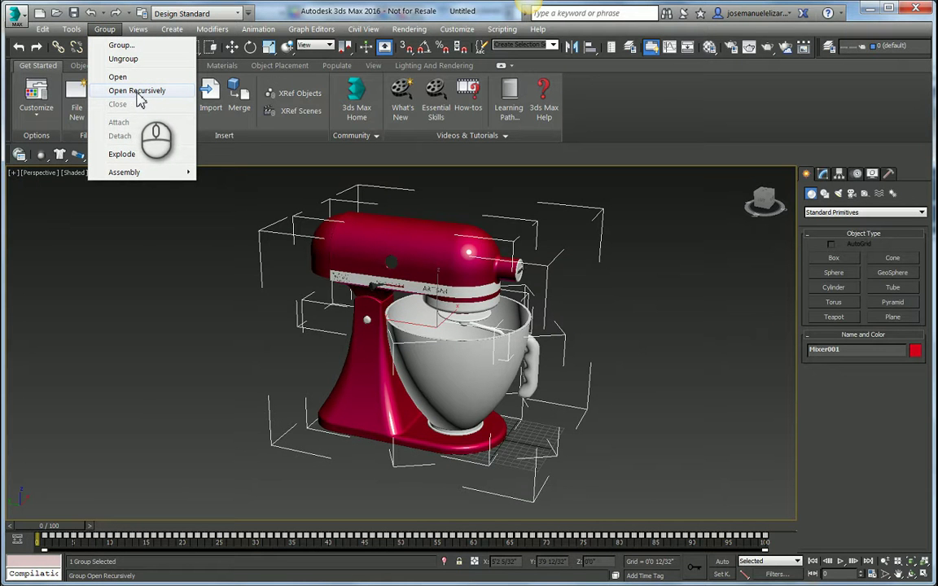
pyautogui.click(140, 93)
pyautogui.keyDown('alt'); pyautogui.moveTo(391, 293); pyautogui.dragTo(374, 285, button='middle'); pyautogui.keyUp('alt')
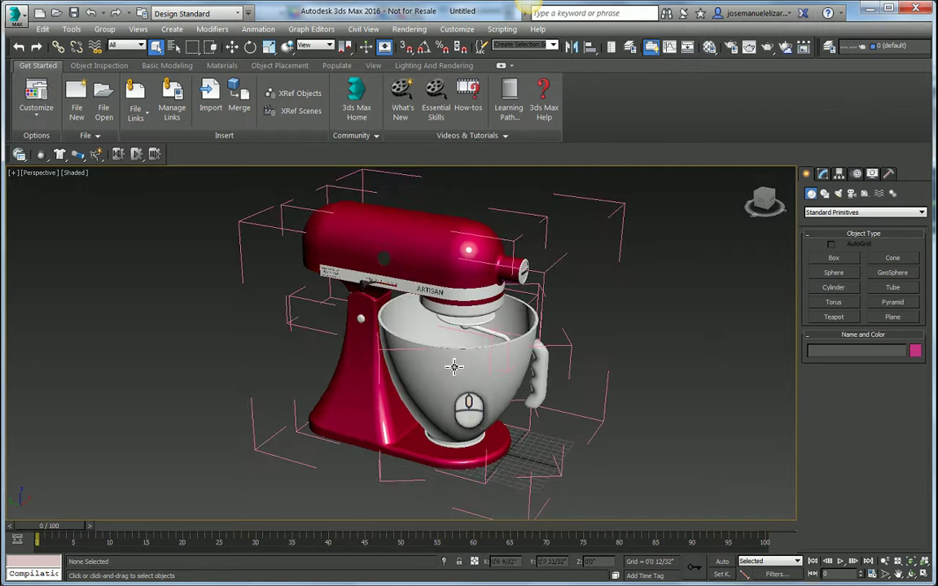
pyautogui.moveTo(442, 362)
pyautogui.mouseDown(button='middle')
pyautogui.moveTo(437, 352)
pyautogui.moveTo(445, 362)
pyautogui.mouseUp(button='middle')
# Select the Mixer Top:1 object and close its group.
pyautogui.click(295, 275)
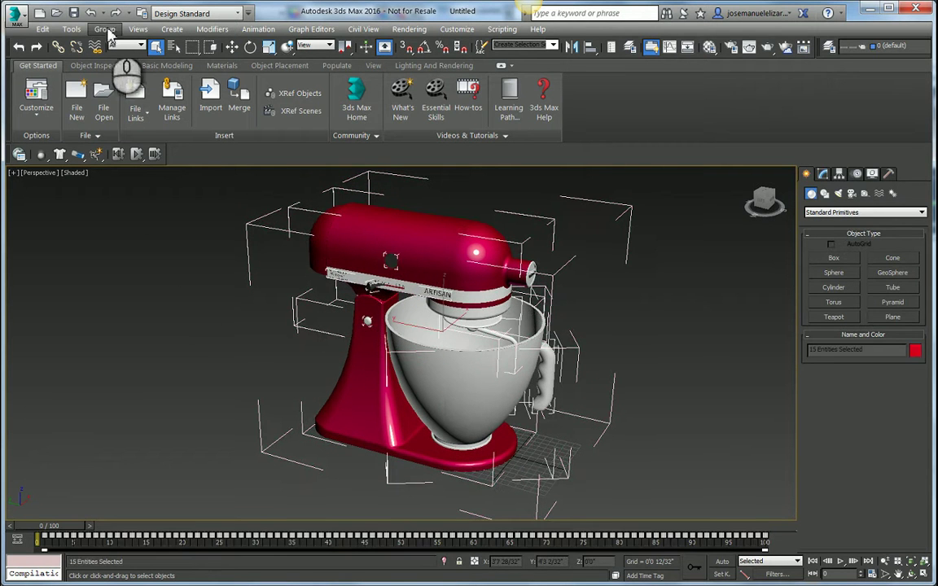
pyautogui.click(109, 30)
pyautogui.click(205, 314)
pyautogui.click(388, 248)
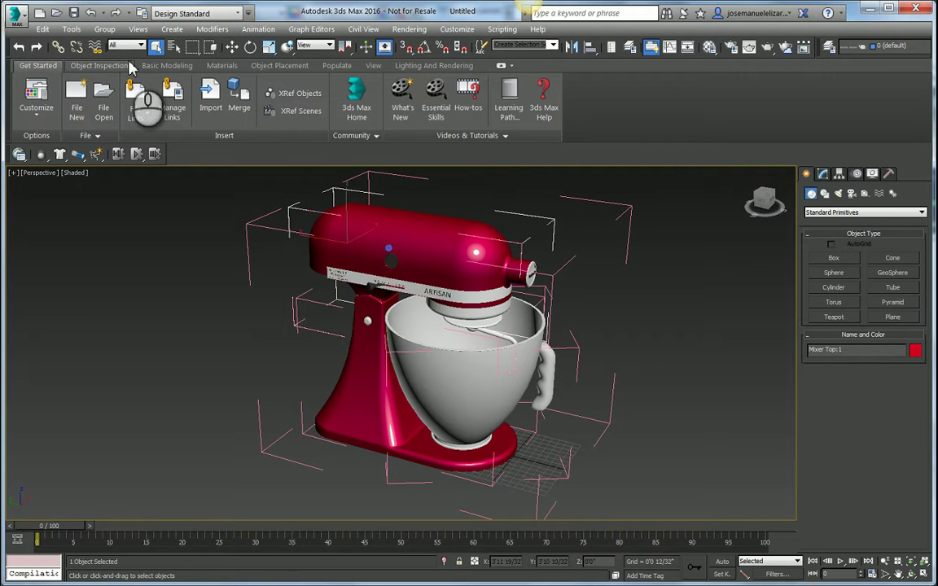
pyautogui.click(104, 29)
pyautogui.click(127, 105)
pyautogui.keyDown('alt'); pyautogui.moveTo(309, 293); pyautogui.dragTo(431, 358, button='middle'); pyautogui.keyUp('alt')
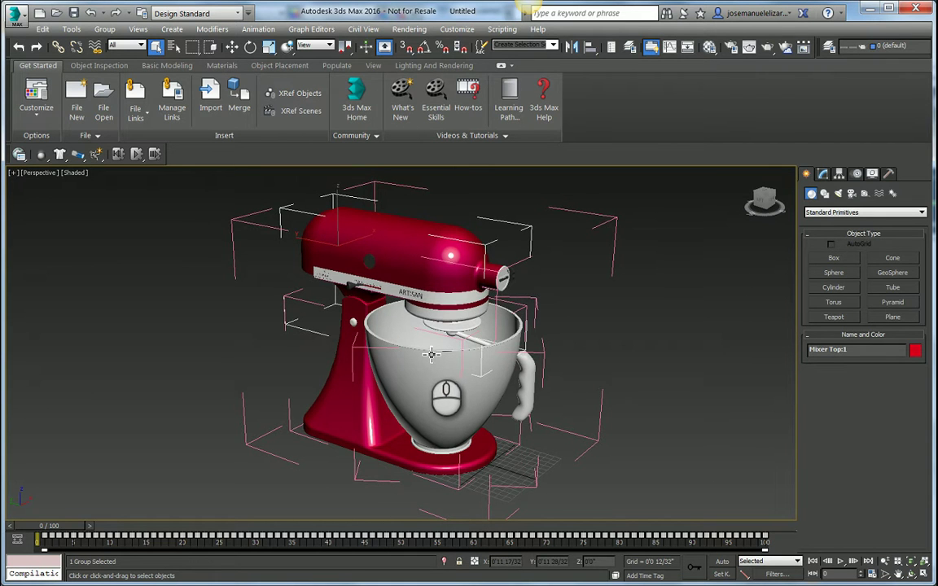
pyautogui.moveTo(433, 352); pyautogui.dragTo(431, 346, button='middle')
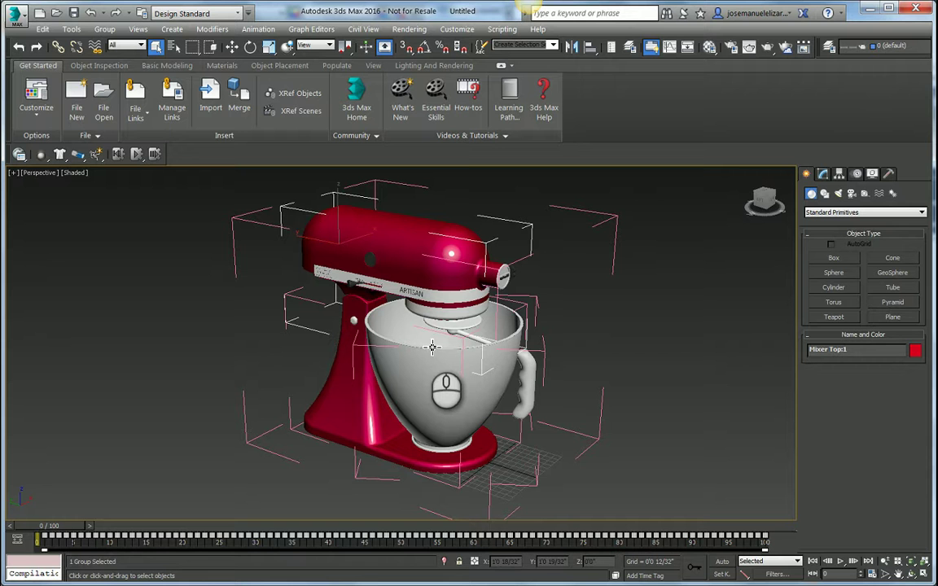
pyautogui.moveTo(435, 342)
pyautogui.mouseDown(button='middle')
pyautogui.moveTo(430, 334)
pyautogui.moveTo(430, 341)
pyautogui.mouseUp(button='middle')
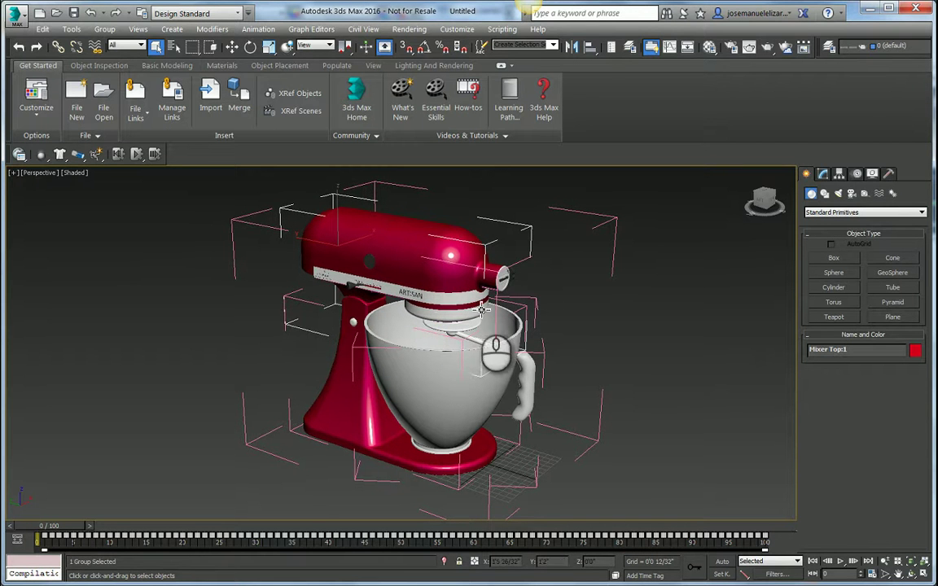
# Open the Welcome Screen to access the start-up templates.
pyautogui.click(538, 31)
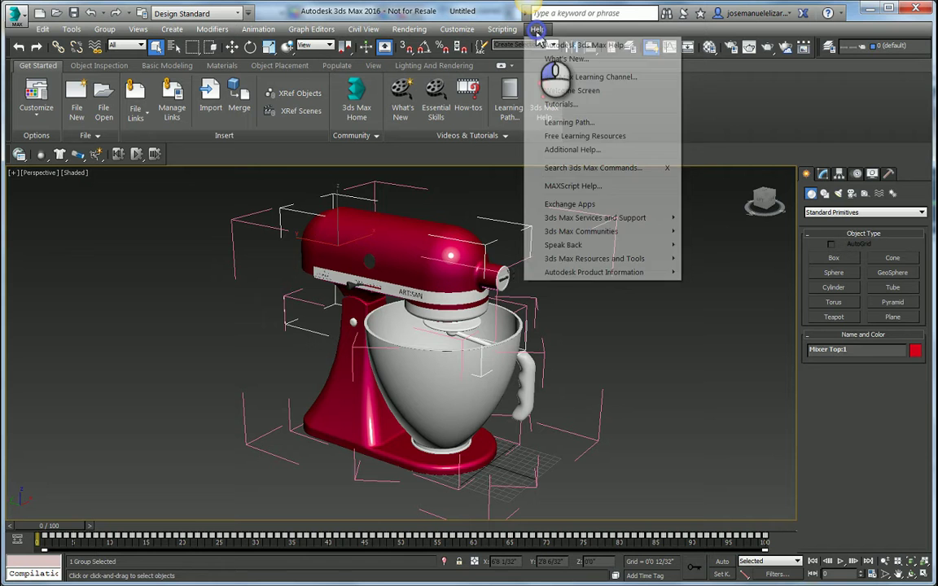
pyautogui.click(573, 91)
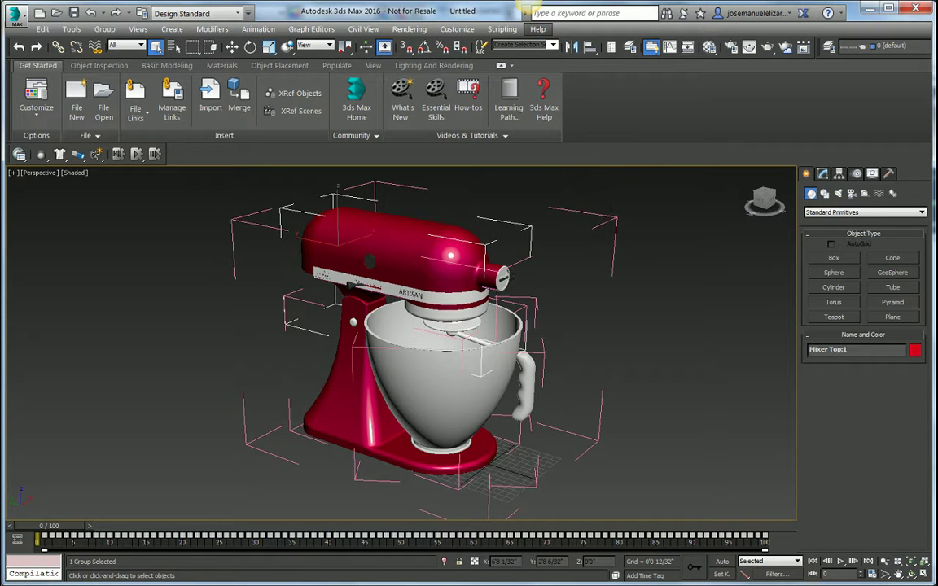
pyautogui.moveTo(933, 114)
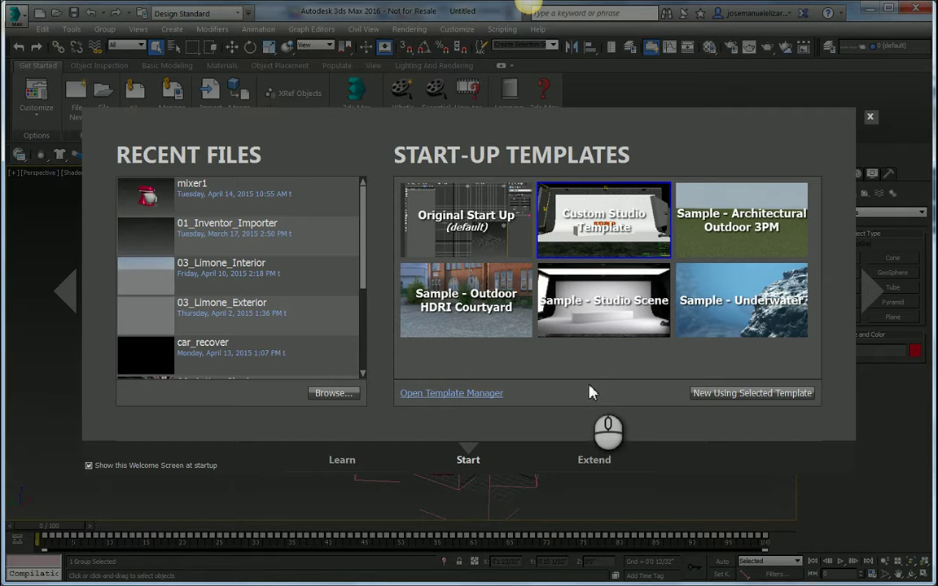
# Examine the Custom Studio Template's scene file and workspace settings in the Template Manager, then close it.
pyautogui.click(455, 393)
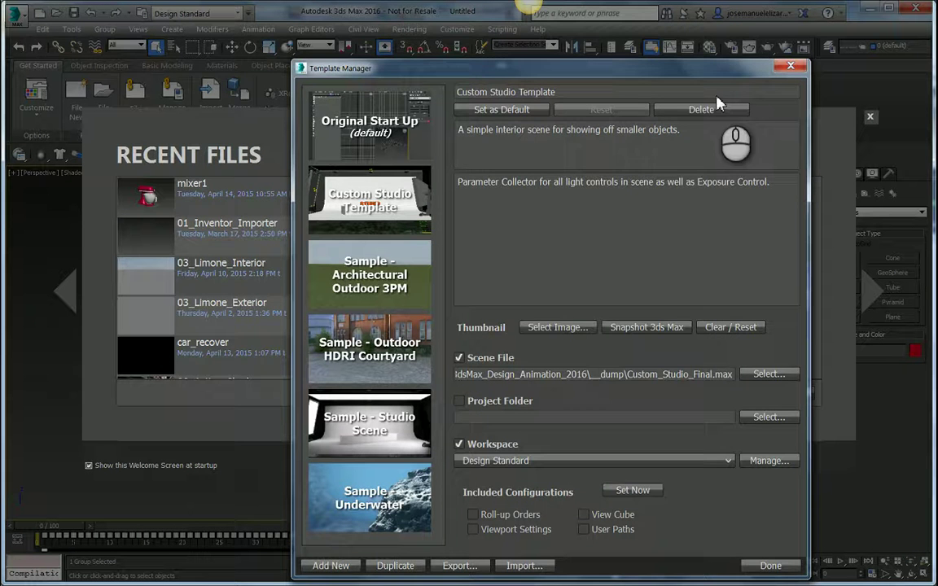
pyautogui.moveTo(692, 67); pyautogui.dragTo(629, 50)
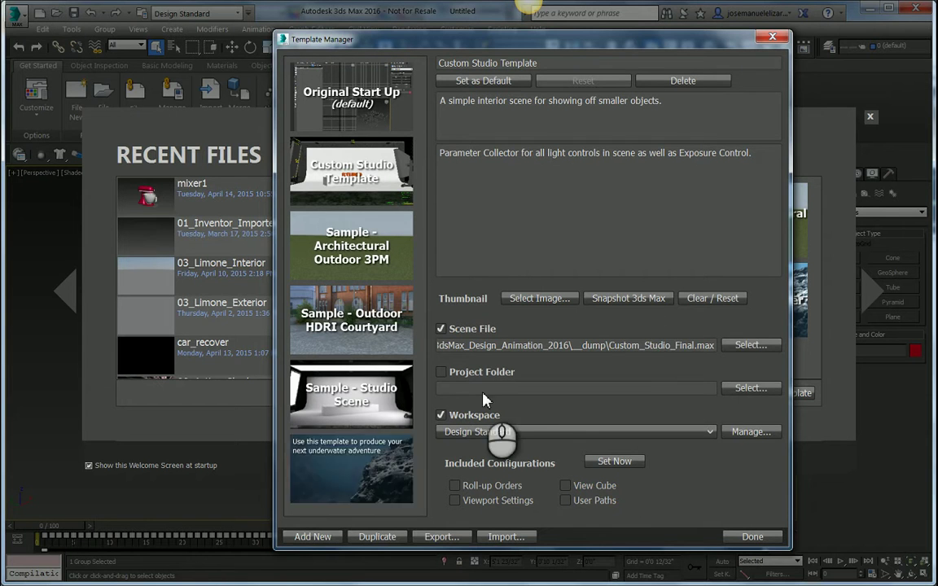
pyautogui.click(753, 350)
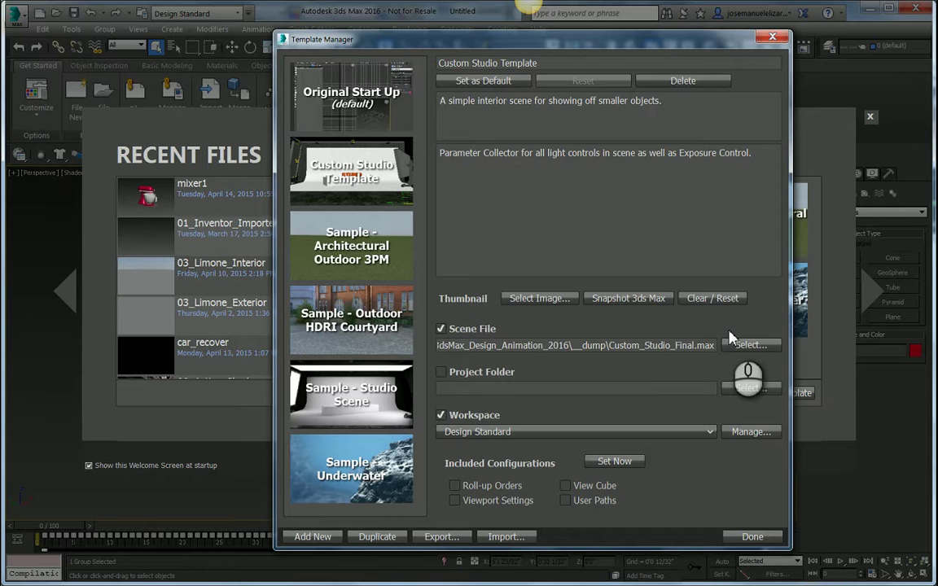
pyautogui.click(771, 37)
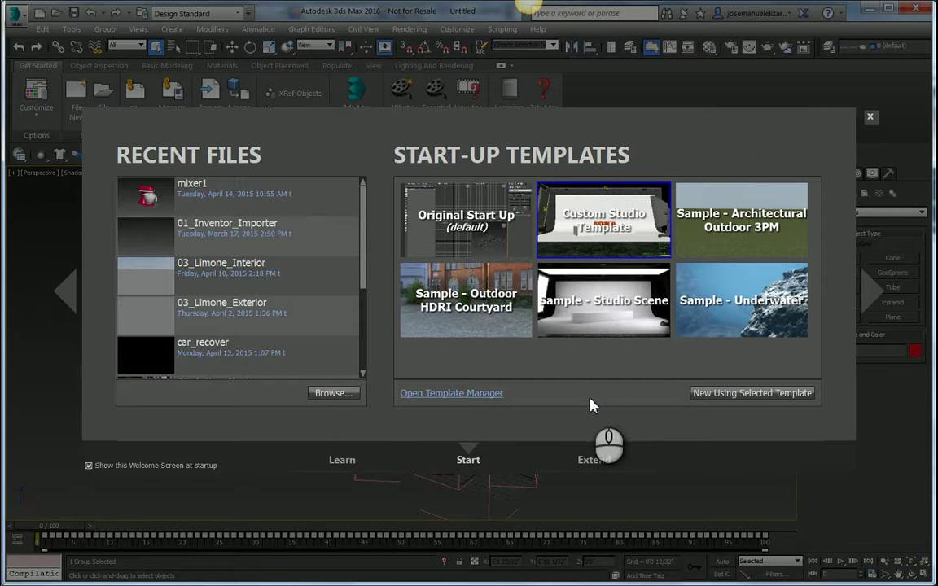
# Create a new scene from the Custom Studio Template.
pyautogui.moveTo(594, 238)
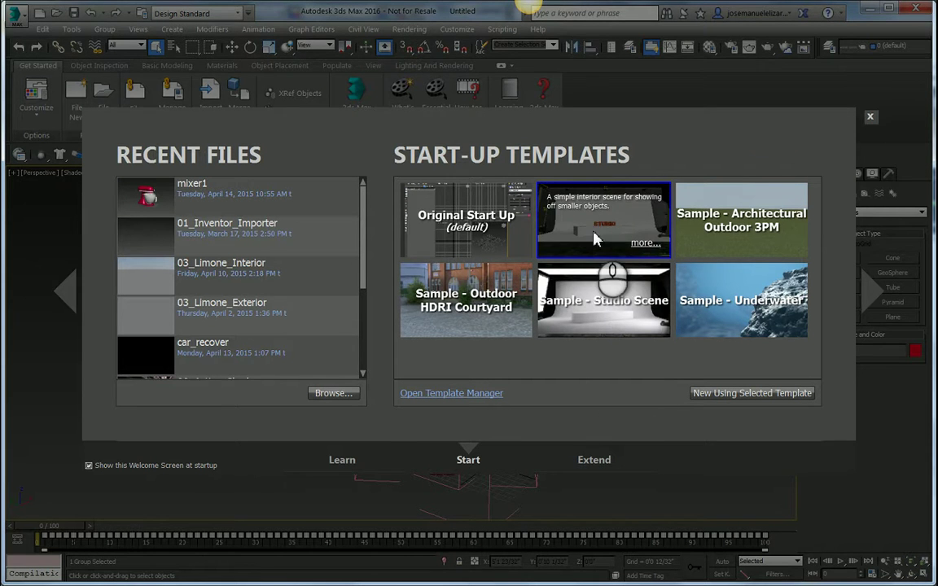
pyautogui.click(717, 393)
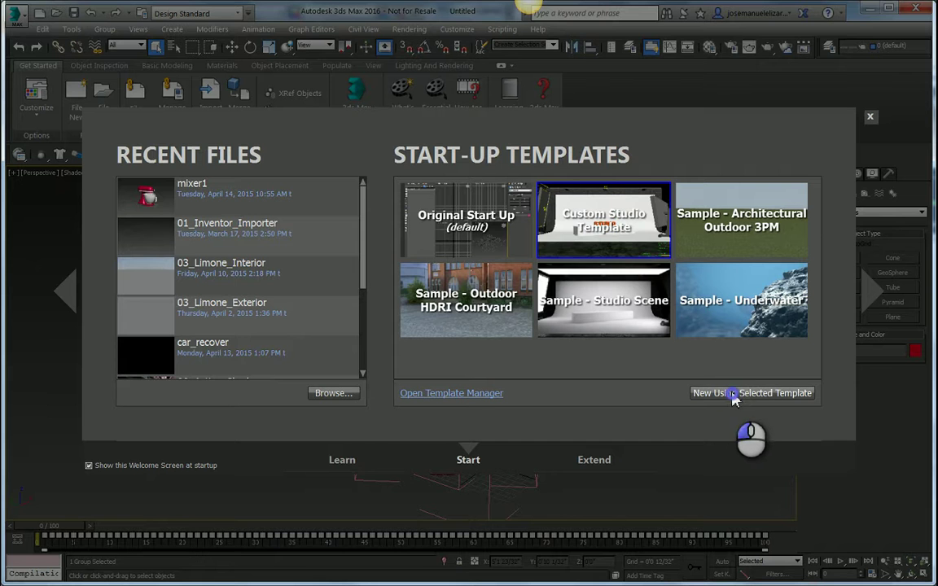
pyautogui.click(466, 322)
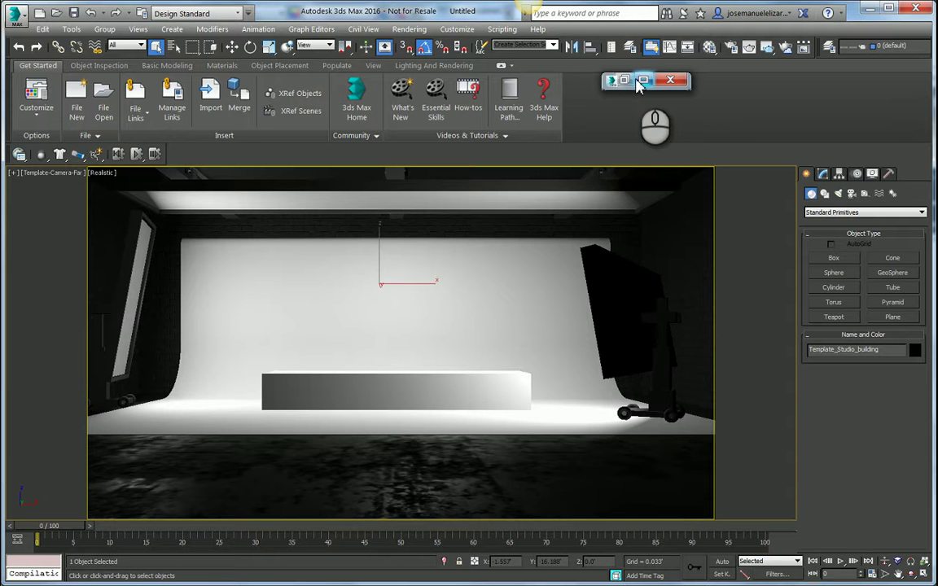
# Restore the minimized Parameter Collector window and move it clear of the studio view.
pyautogui.click(635, 80)
pyautogui.moveTo(565, 17); pyautogui.dragTo(812, 74)
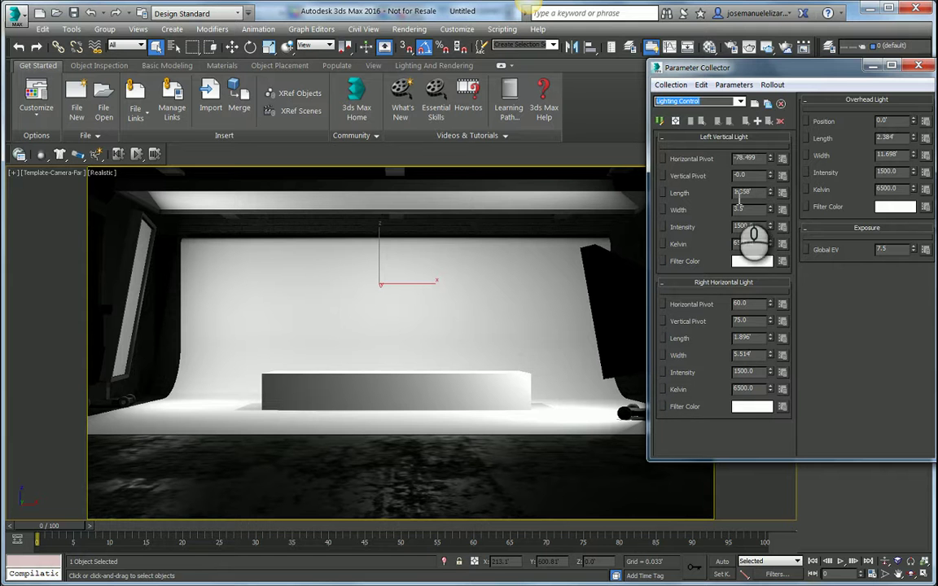
# Set the horizontal pivot to -109.114 for the left vertical light and 75.6 for the right horizontal light.
pyautogui.moveTo(736, 75); pyautogui.dragTo(735, 70)
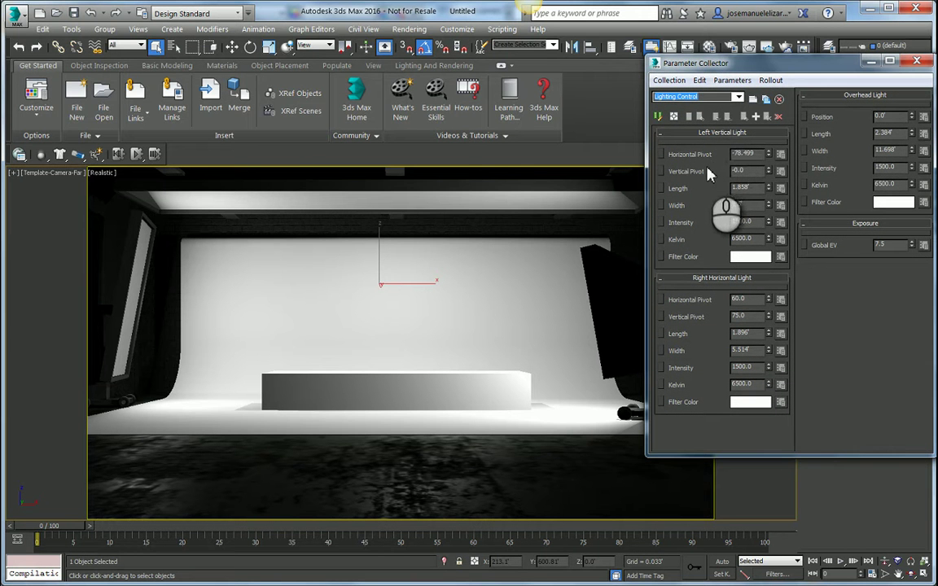
pyautogui.moveTo(768, 154); pyautogui.dragTo(775, 166)
pyautogui.moveTo(767, 299)
pyautogui.mouseDown()
pyautogui.moveTo(775, 352)
pyautogui.moveTo(780, 260)
pyautogui.moveTo(773, 288)
pyautogui.mouseUp()
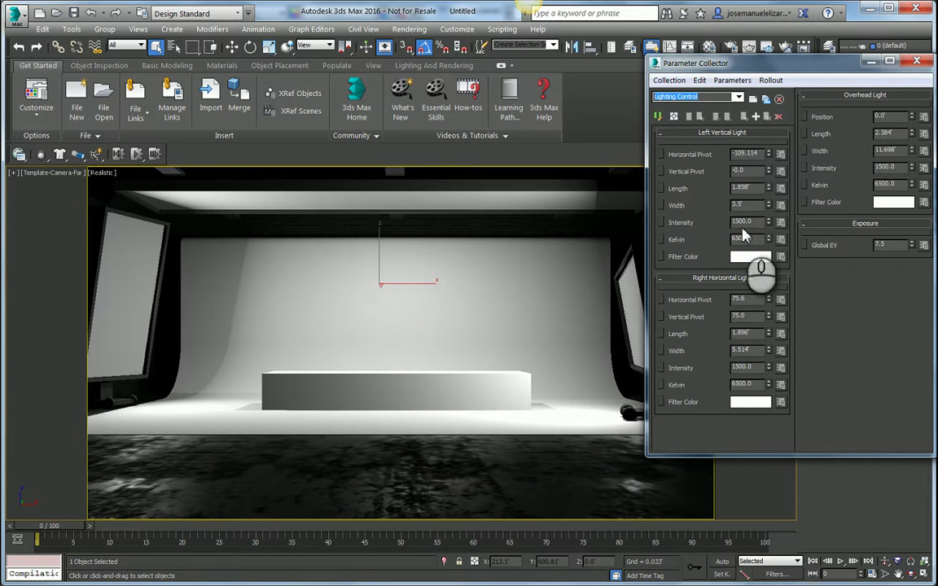
# Try other settings for the left vertical light's filter color and the scene's Global EV exposure.
pyautogui.click(751, 260)
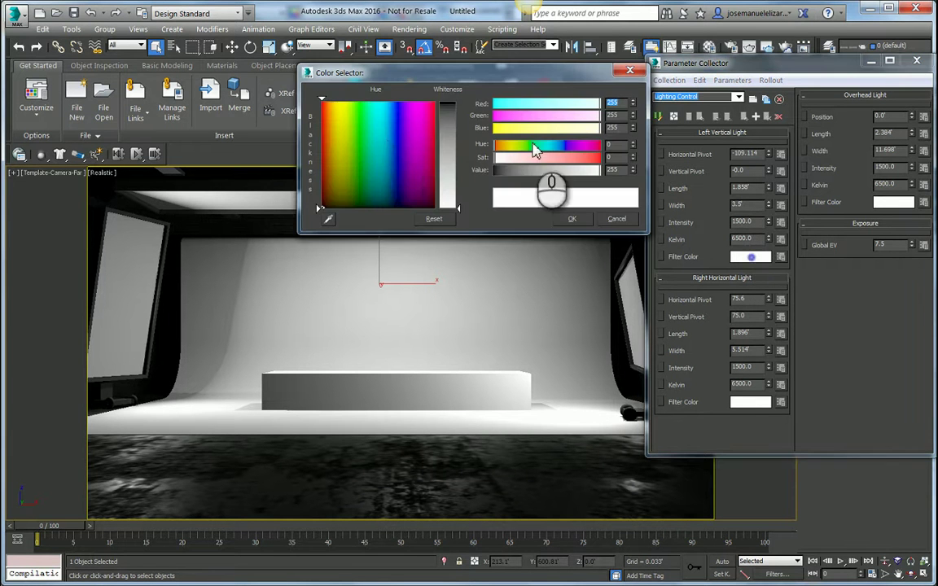
pyautogui.click(387, 119)
pyautogui.moveTo(452, 126); pyautogui.dragTo(371, 110)
pyautogui.click(572, 218)
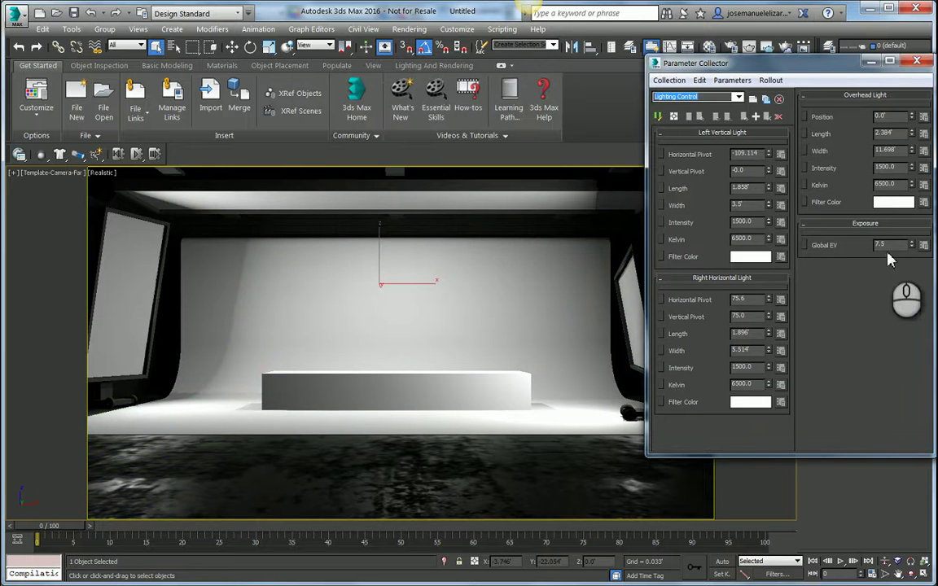
pyautogui.moveTo(911, 249); pyautogui.dragTo(913, 246)
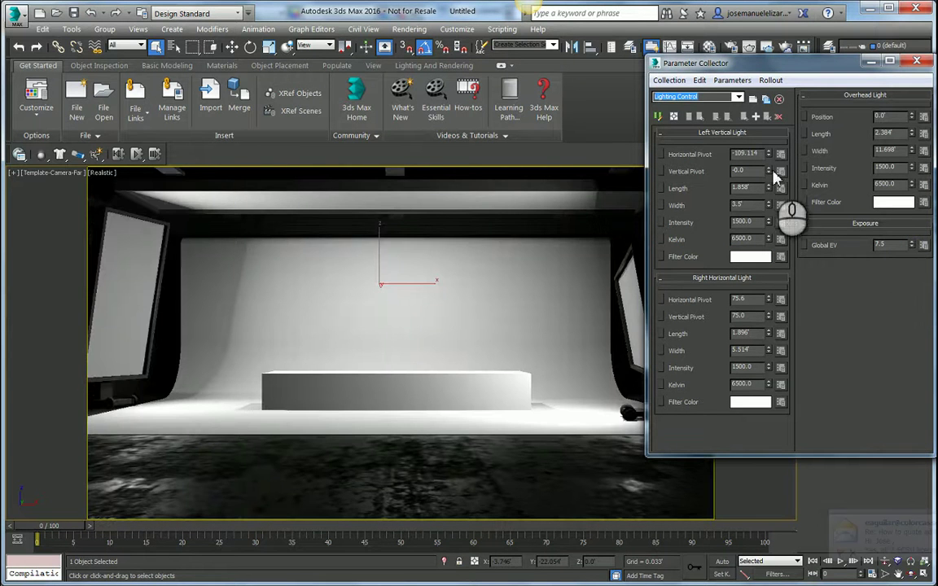
# Close the Parameter Collector and merge the Mixer001 group from mixer1.max into the studio scene.
pyautogui.moveTo(841, 71); pyautogui.dragTo(734, 78)
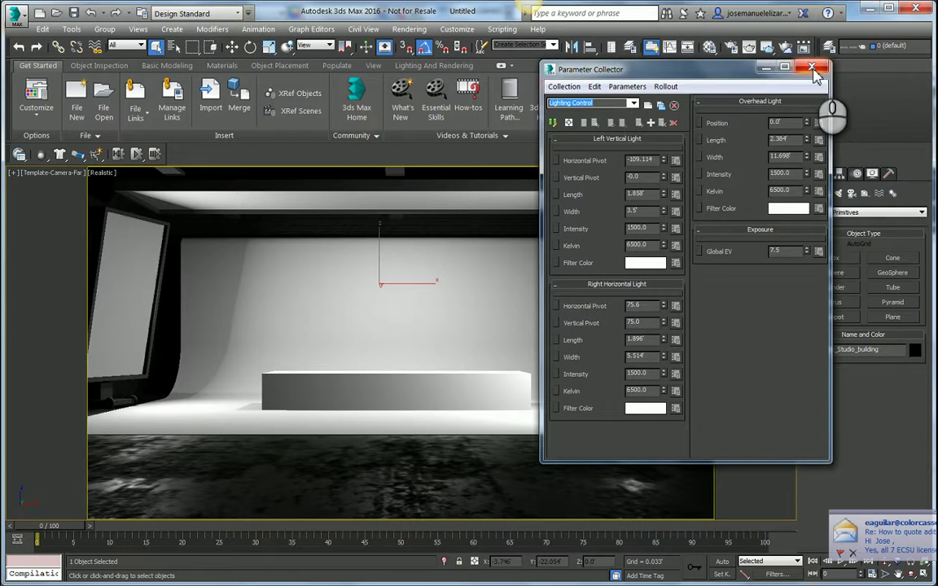
pyautogui.click(811, 69)
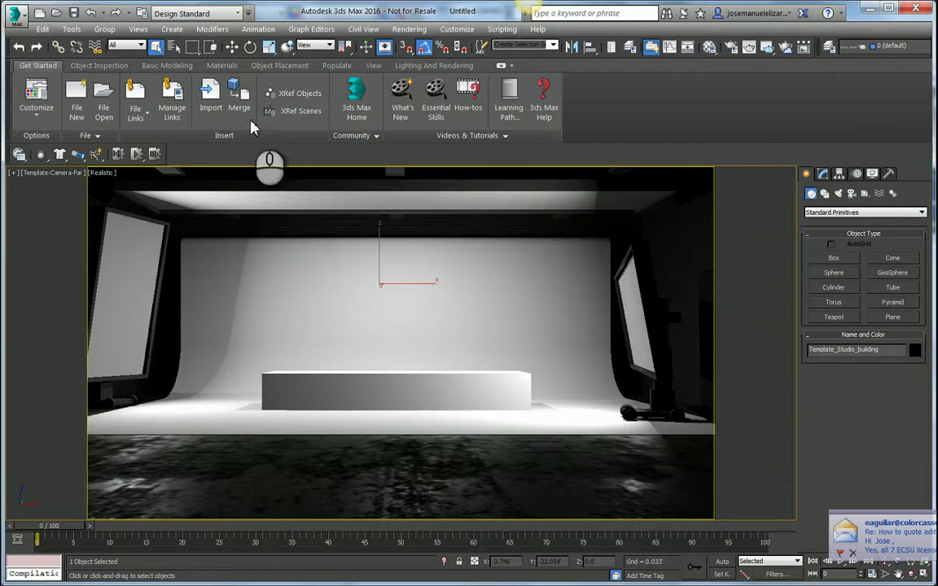
pyautogui.click(238, 110)
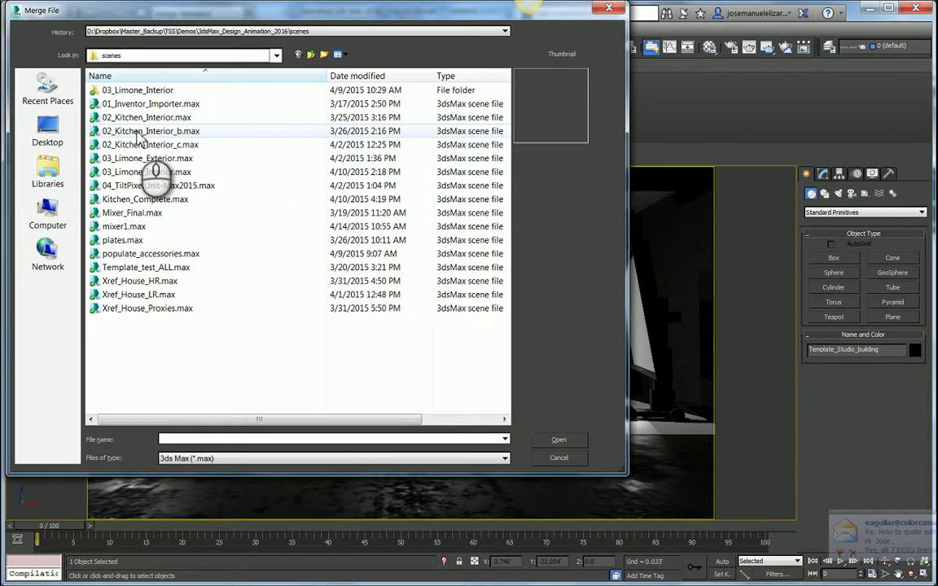
pyautogui.click(130, 227)
pyautogui.click(558, 440)
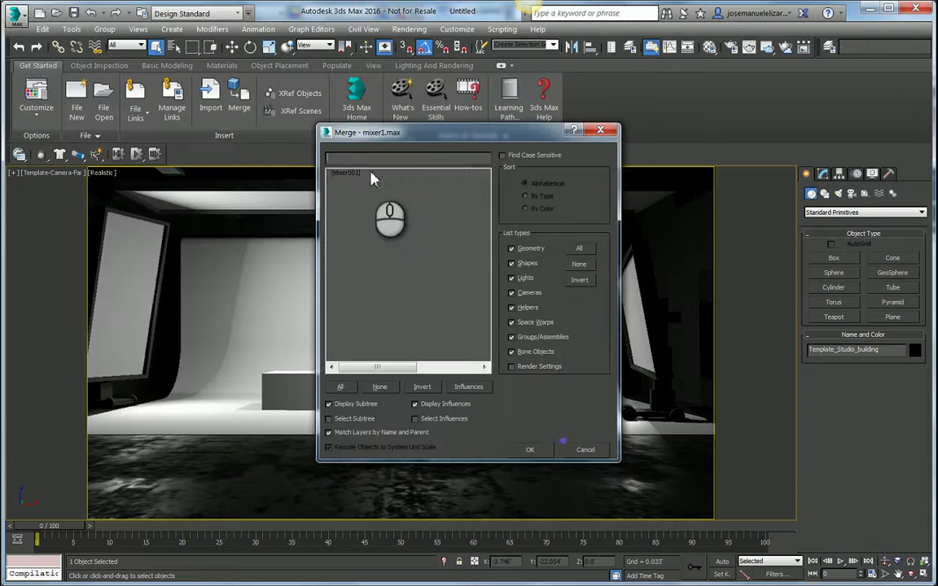
pyautogui.click(345, 172)
pyautogui.click(529, 451)
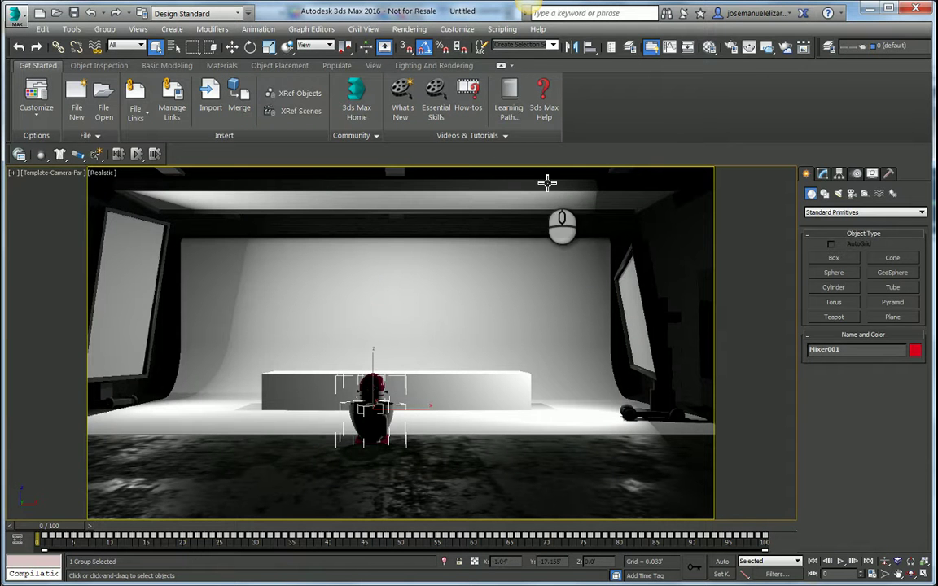
# Place the mixer on top of the studio platform and rotate it to a side profile as seen by the direct template camera.
pyautogui.click(288, 47)
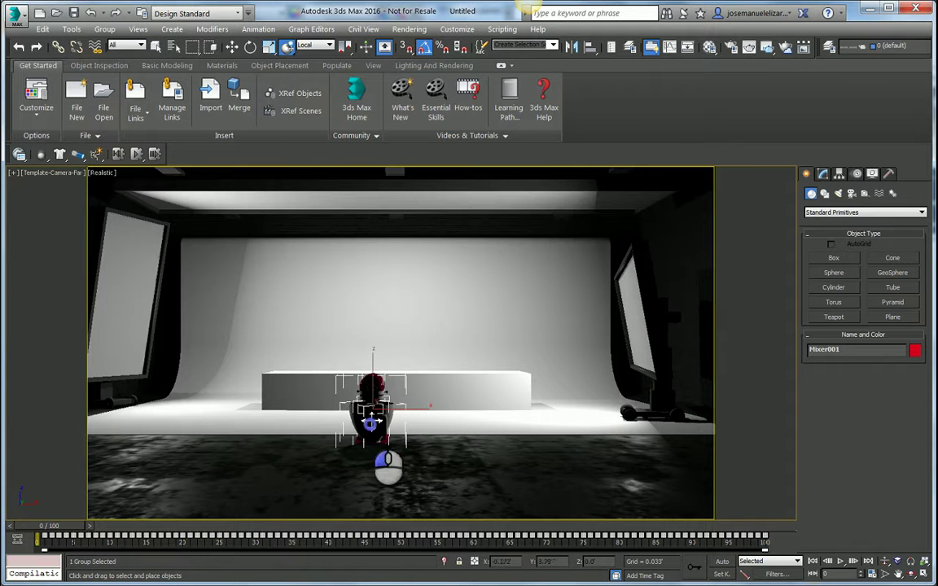
pyautogui.moveTo(370, 422); pyautogui.dragTo(400, 405)
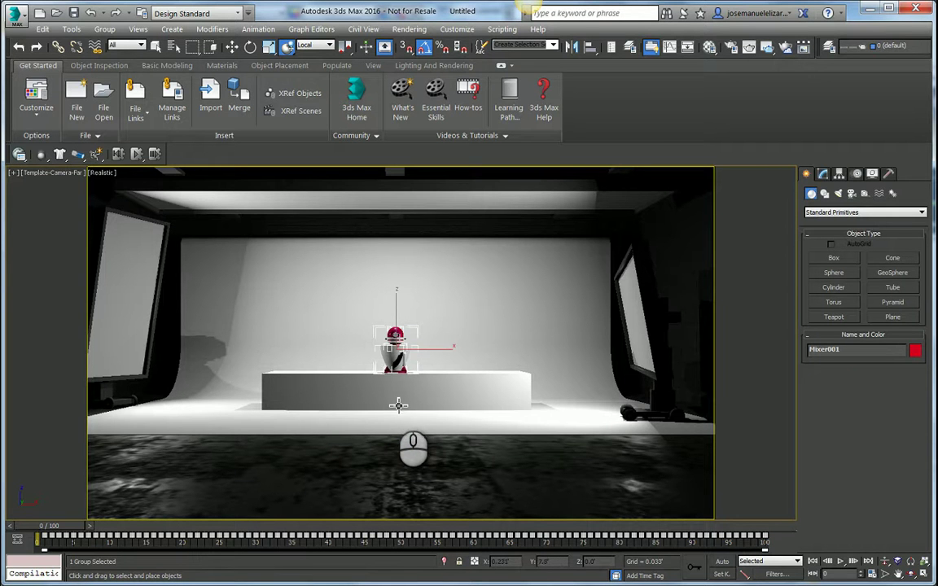
pyautogui.press('v')
pyautogui.press('c')
pyautogui.doubleClick(435, 206)
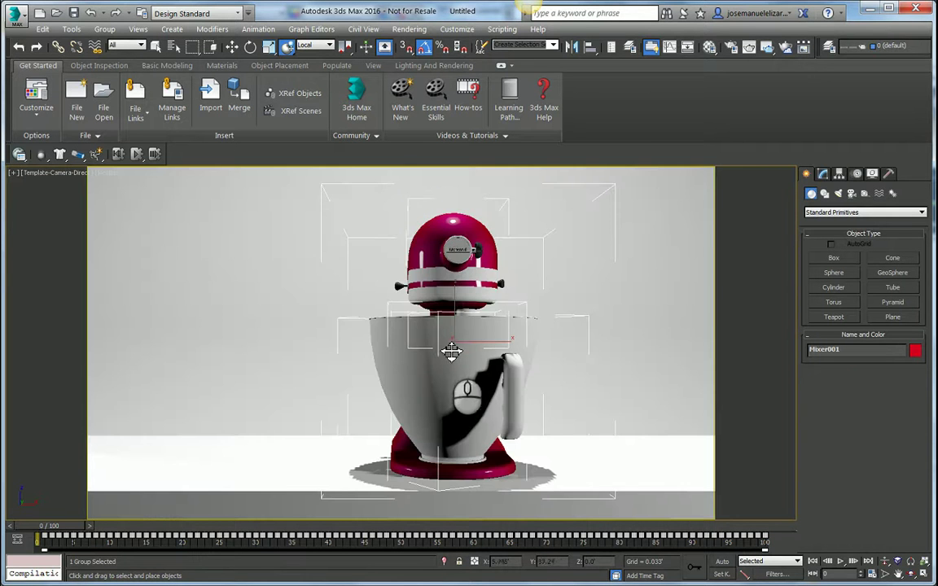
pyautogui.moveTo(451, 351); pyautogui.dragTo(486, 378)
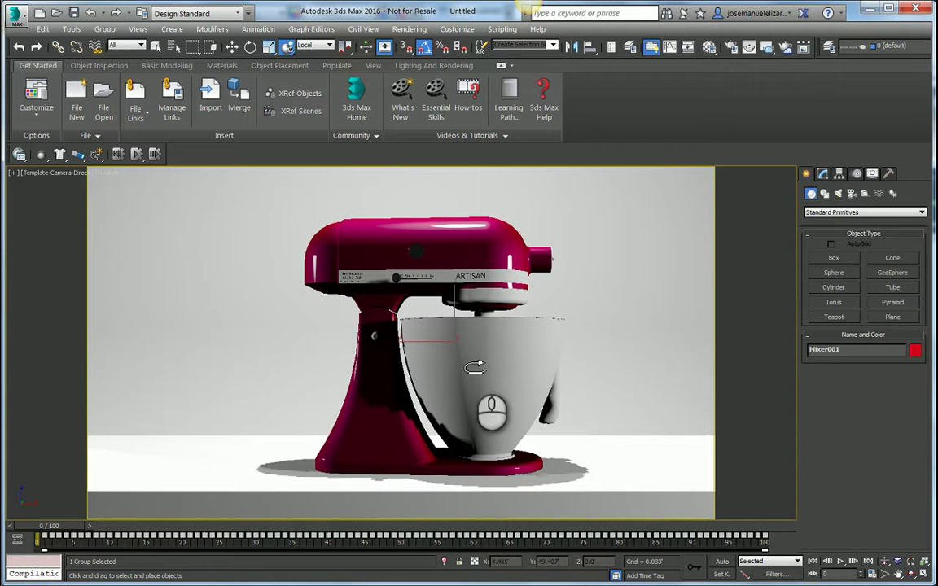
# Start an ActiveShade render of the mixer view and move its window clear of the workspace's other side.
pyautogui.click(765, 47)
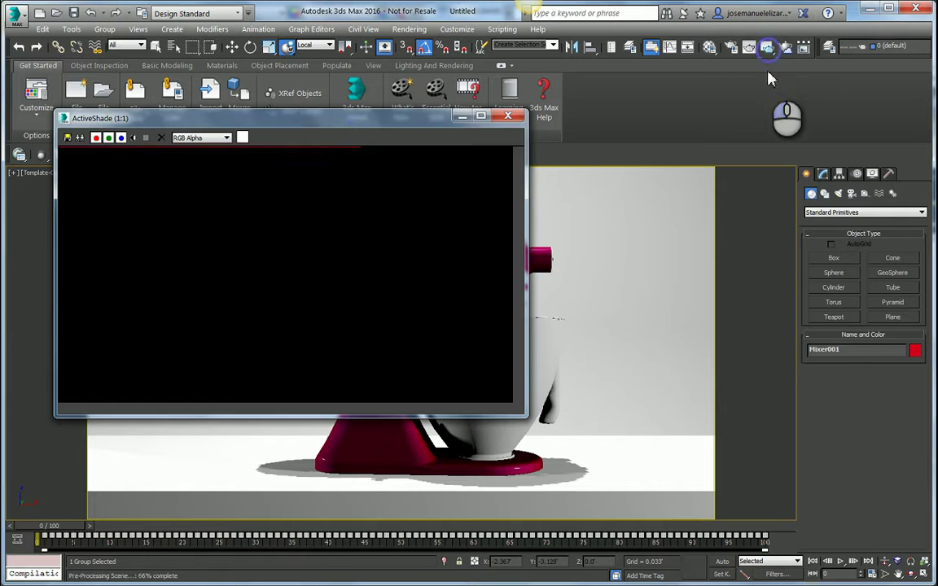
pyautogui.moveTo(319, 122); pyautogui.dragTo(310, 65)
pyautogui.moveTo(383, 75); pyautogui.dragTo(361, 75)
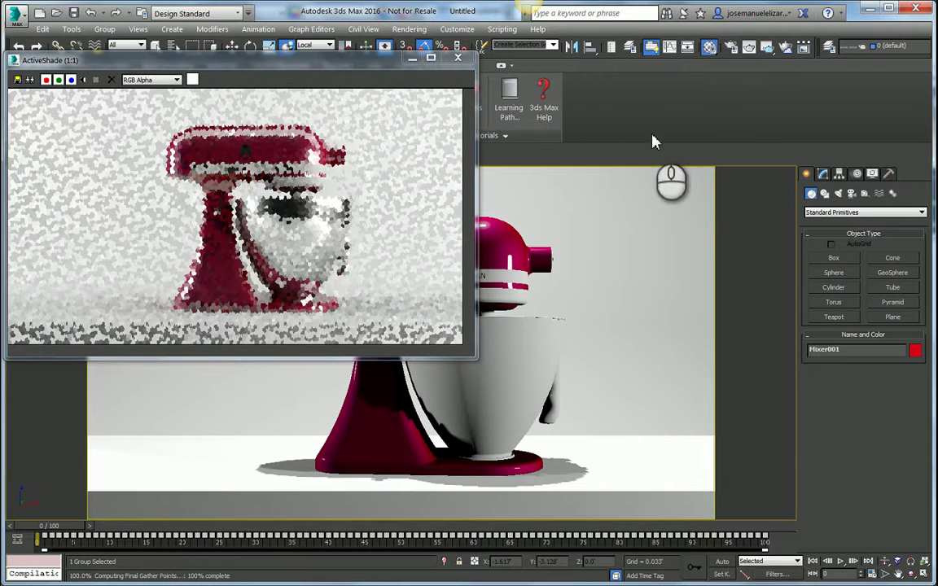
# Sample the mixer's material into the first Material Editor slot and open its Body Paint sub-material.
pyautogui.press('m')
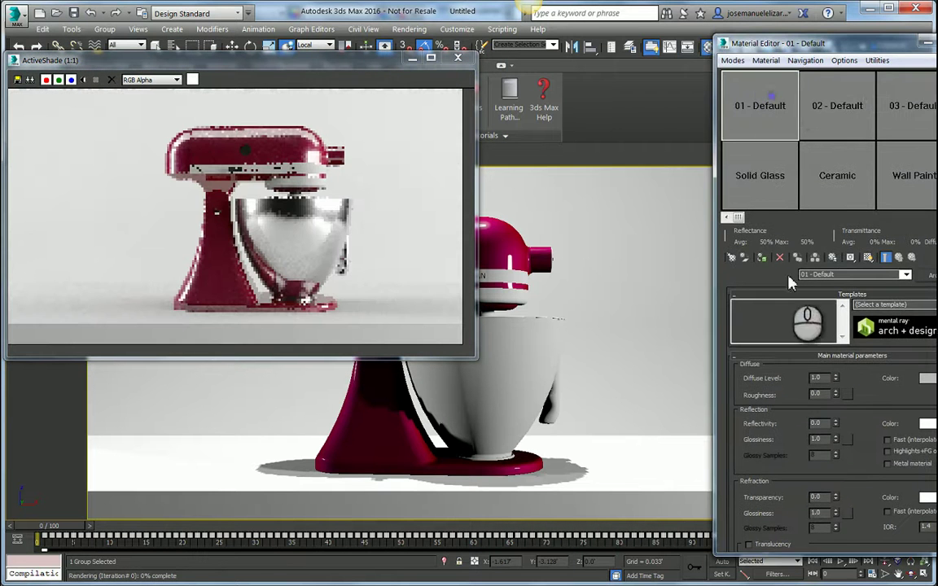
pyautogui.moveTo(799, 46); pyautogui.dragTo(746, 41)
pyautogui.click(734, 269)
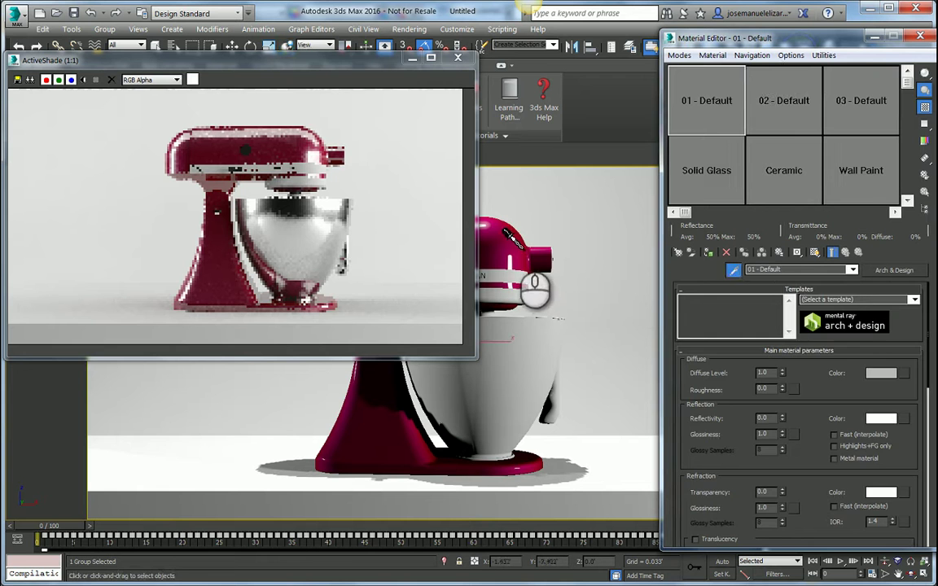
pyautogui.click(588, 249)
pyautogui.click(813, 359)
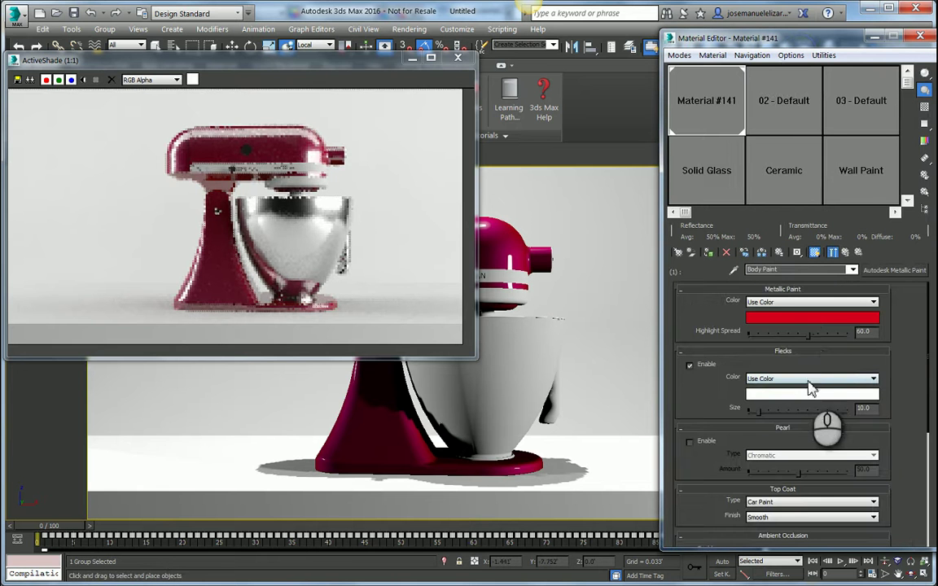
# Try a bright green Metallic Paint color on the mixer body and discard the color change.
pyautogui.click(830, 317)
pyautogui.moveTo(554, 72)
pyautogui.mouseDown()
pyautogui.moveTo(686, 113)
pyautogui.moveTo(768, 93)
pyautogui.mouseUp()
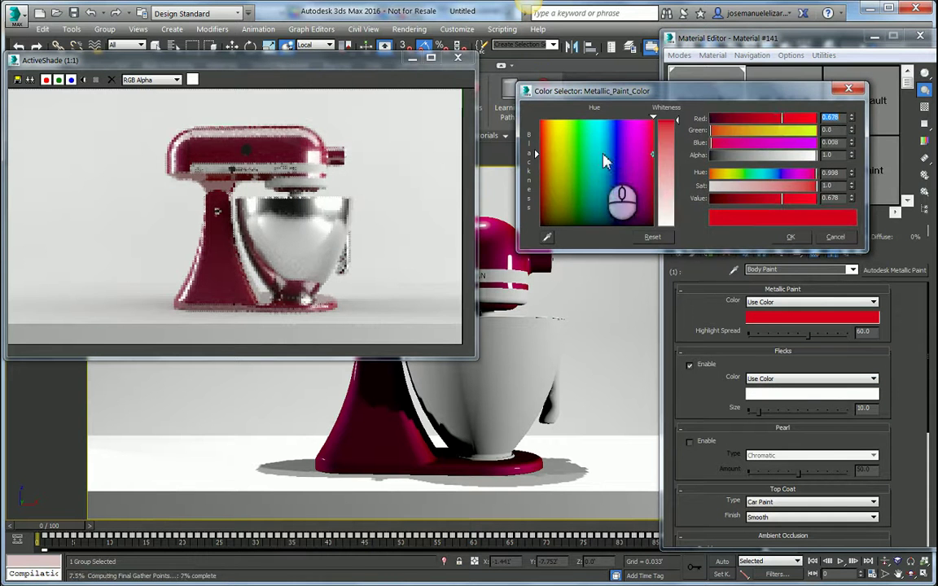
pyautogui.moveTo(603, 161)
pyautogui.mouseDown()
pyautogui.moveTo(622, 140)
pyautogui.moveTo(608, 126)
pyautogui.moveTo(573, 121)
pyautogui.mouseUp()
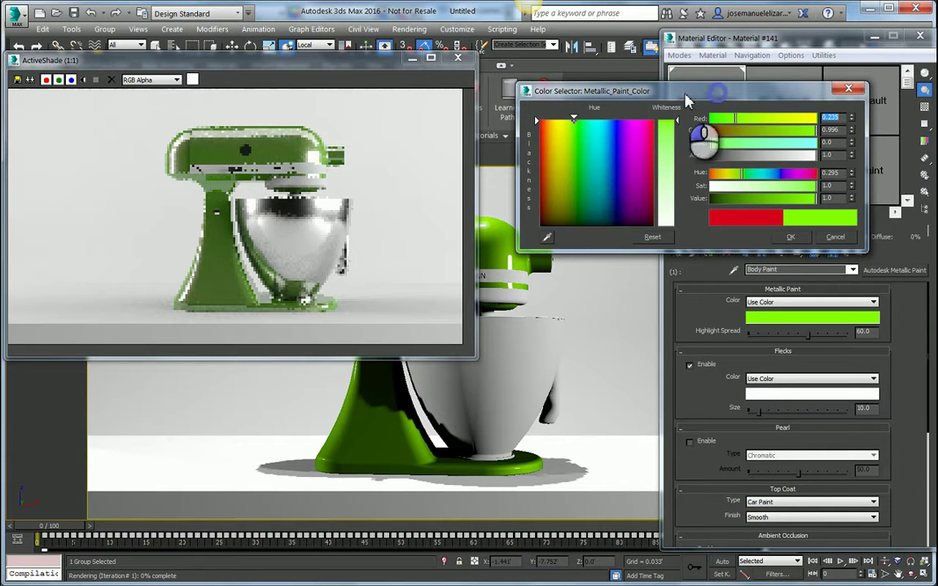
pyautogui.moveTo(685, 99); pyautogui.dragTo(666, 98)
pyautogui.click(798, 96)
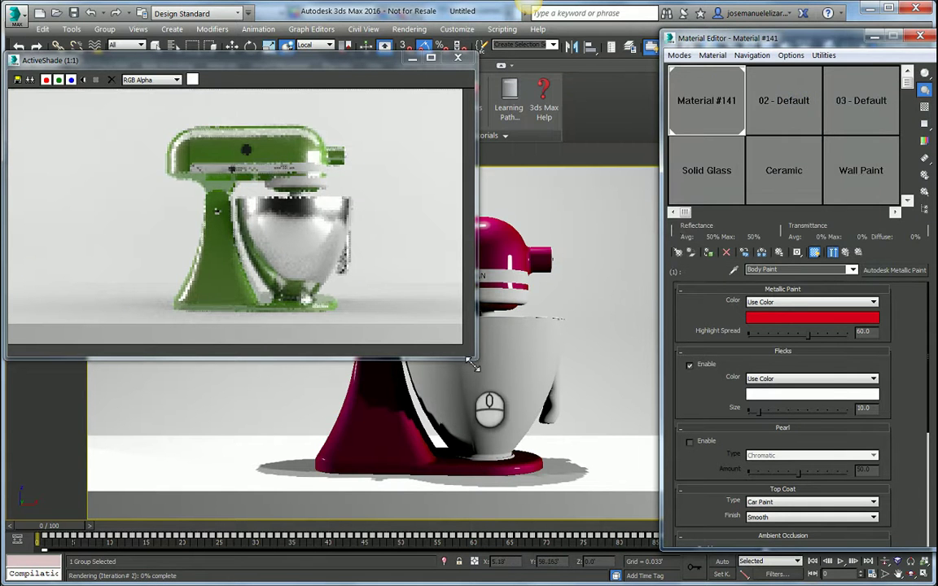
# Reopen the Parameter Collector and set the left vertical light's filter color to a pale yellow.
pyautogui.hotkey('alt', '2')
pyautogui.moveTo(648, 70); pyautogui.dragTo(695, 78)
pyautogui.click(688, 264)
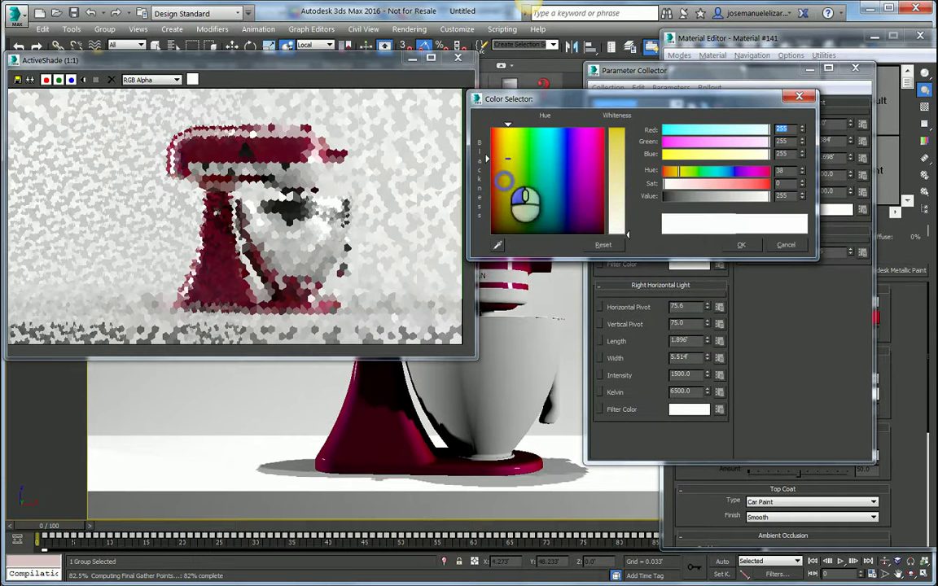
pyautogui.moveTo(622, 189)
pyautogui.mouseDown()
pyautogui.moveTo(622, 164)
pyautogui.moveTo(622, 185)
pyautogui.mouseUp()
pyautogui.click(746, 242)
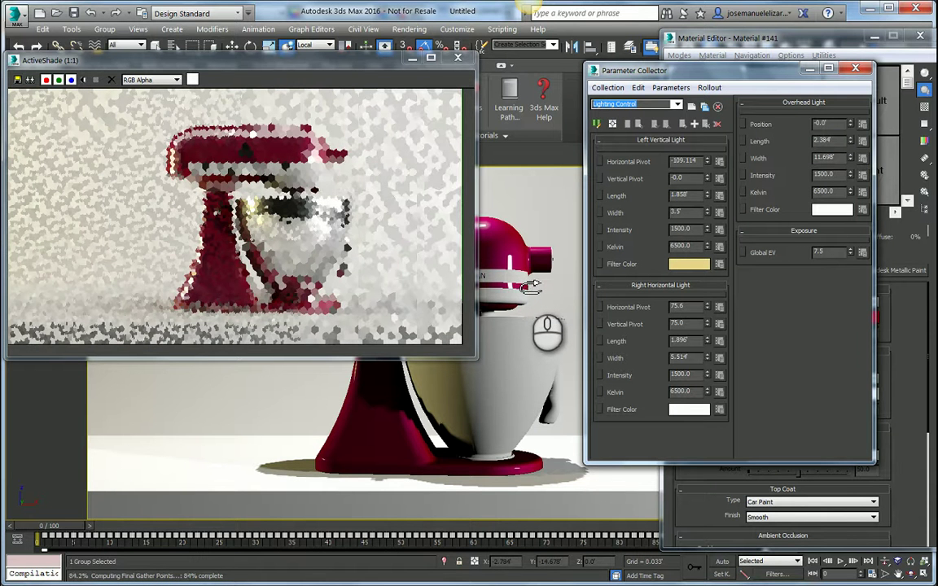
# Close the Parameter Collector and the ActiveShade render window.
pyautogui.moveTo(793, 73); pyautogui.dragTo(732, 81)
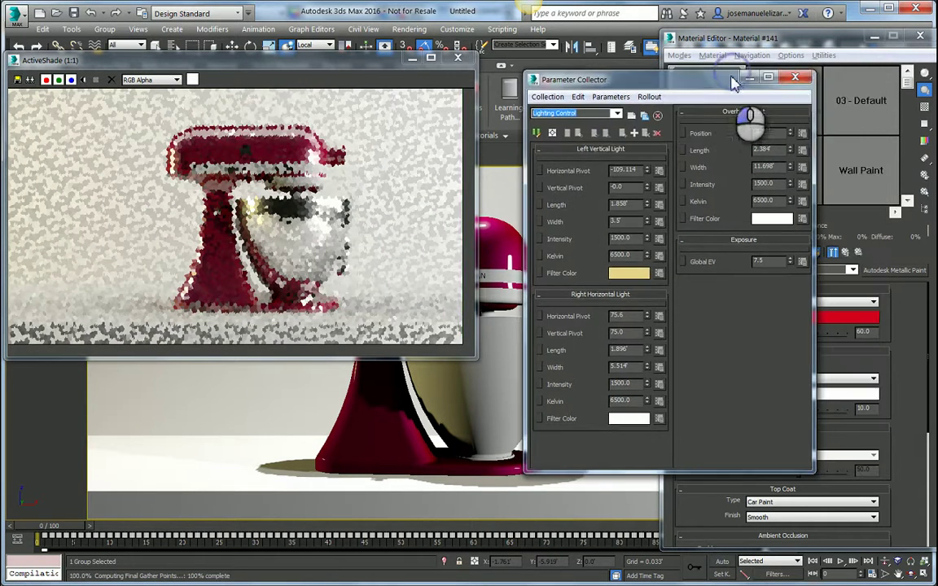
pyautogui.click(802, 79)
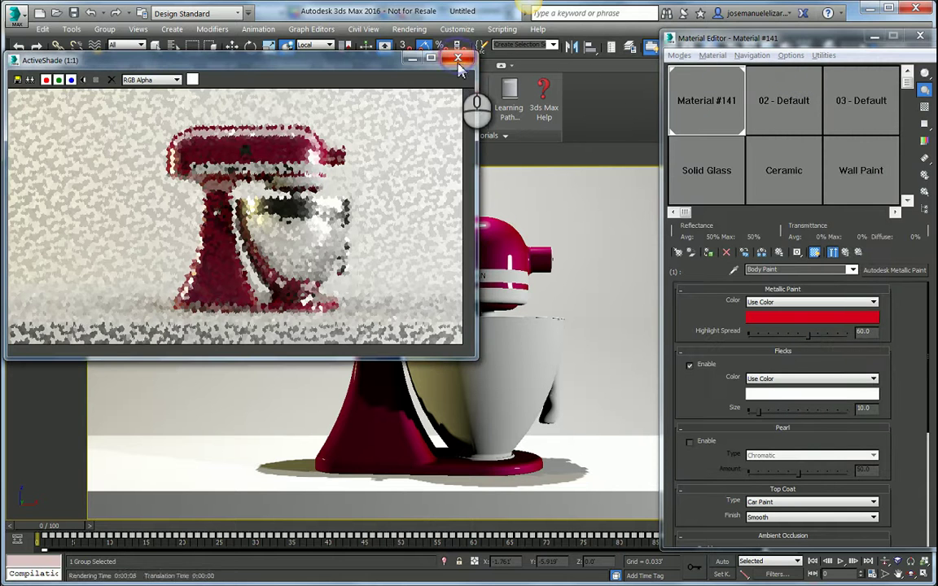
pyautogui.click(460, 62)
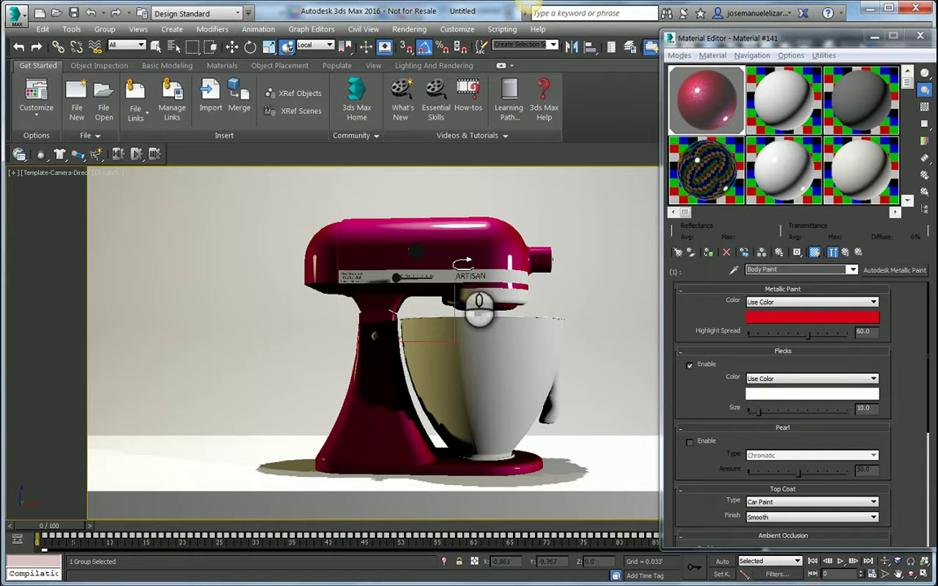
# Open State Sets, move its window beside the mixer view, and make the Red state current.
pyautogui.click(433, 65)
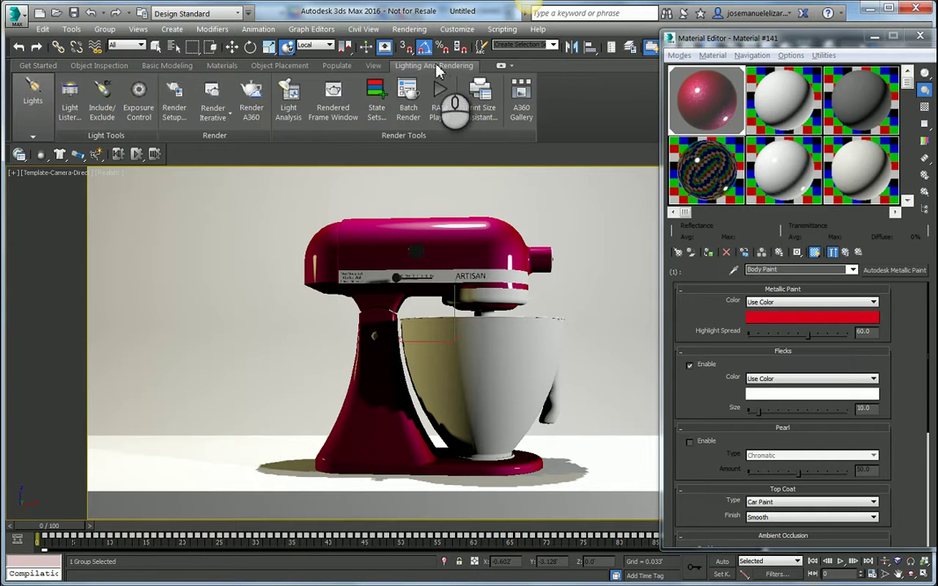
pyautogui.click(376, 101)
pyautogui.moveTo(185, 103); pyautogui.dragTo(151, 124)
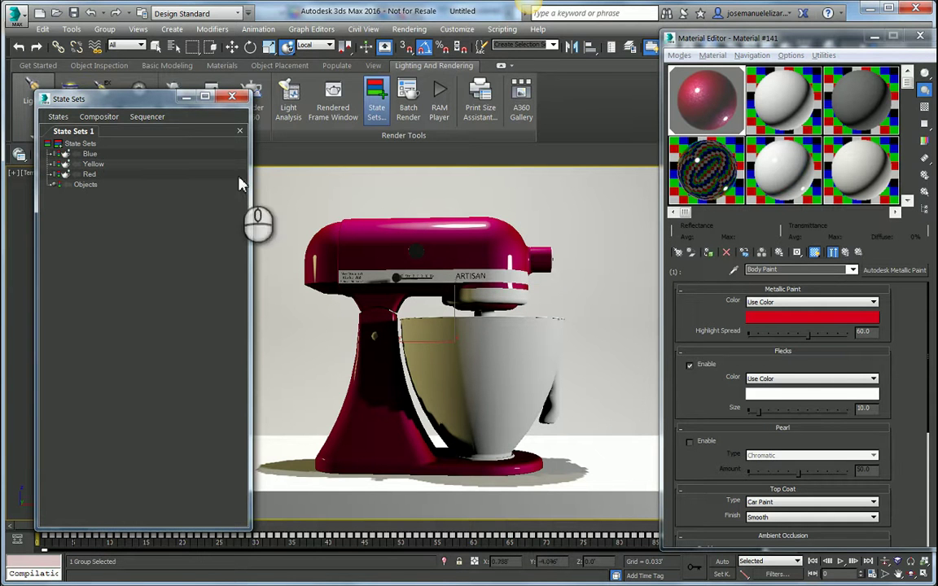
pyautogui.click(77, 176)
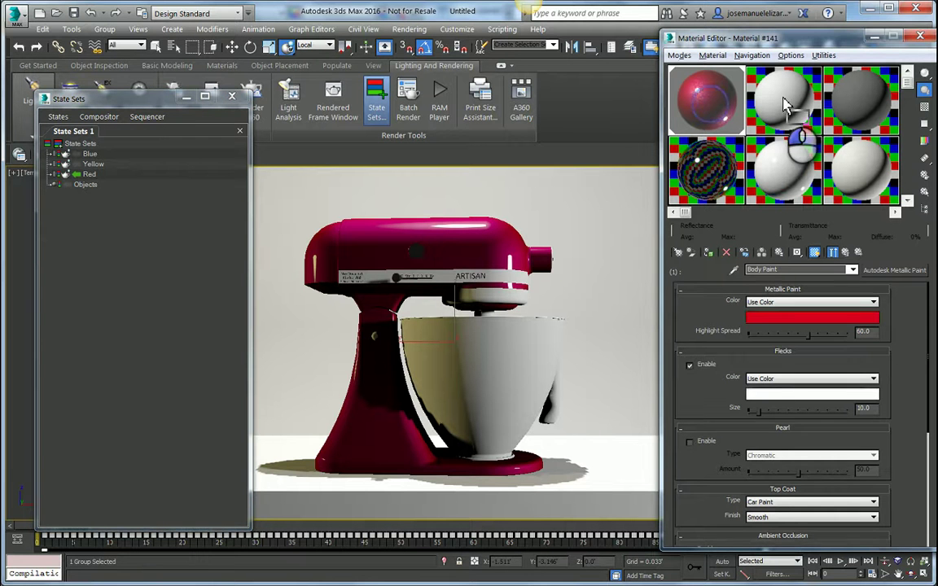
# Copy the mixer's multi/sub-object material to the second sample slot and rename the copy yellow.
pyautogui.click(770, 130)
pyautogui.click(787, 254)
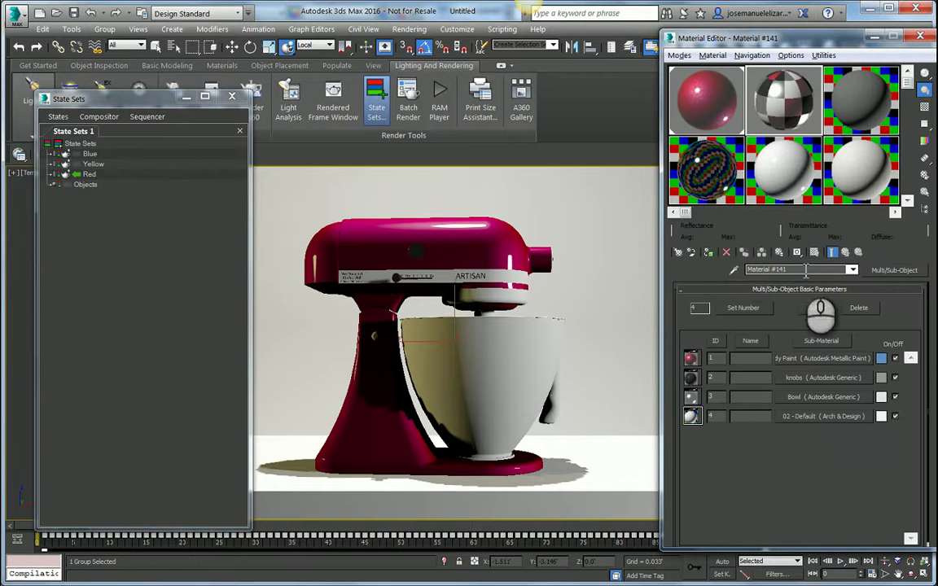
pyautogui.click(805, 269)
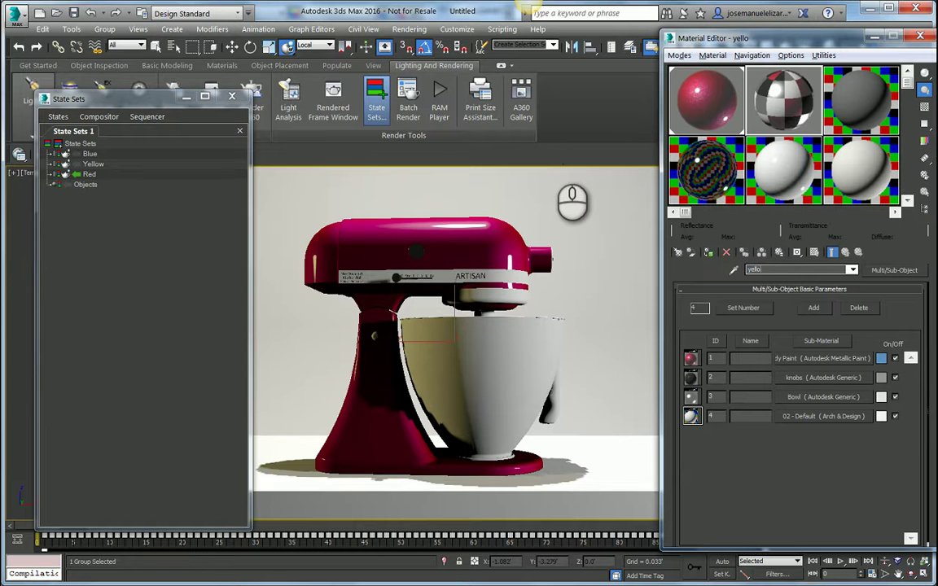
# Set the Metallic Paint color of the yellow material's Body Paint to red 0.996, green 0.937, blue 0.0.
pyautogui.click(822, 358)
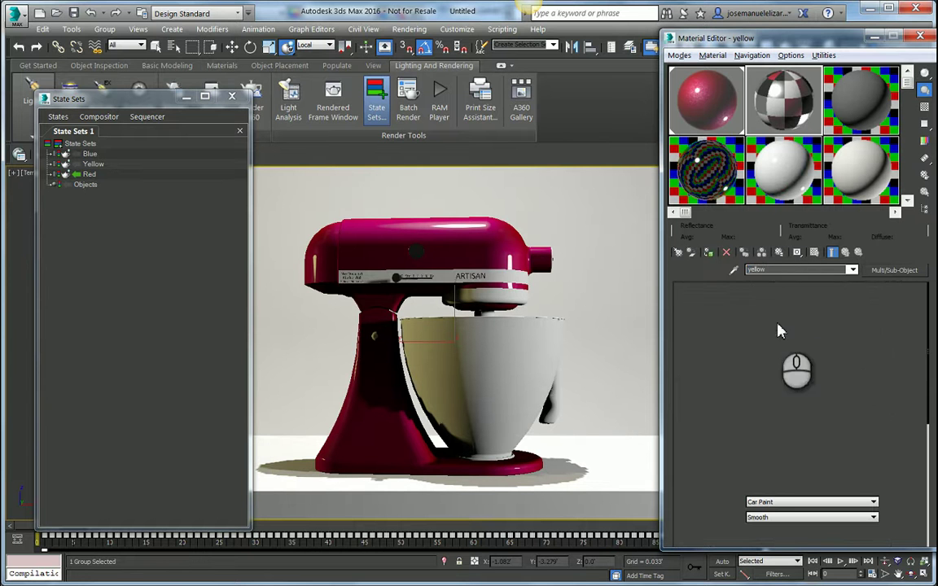
pyautogui.click(816, 325)
pyautogui.click(508, 130)
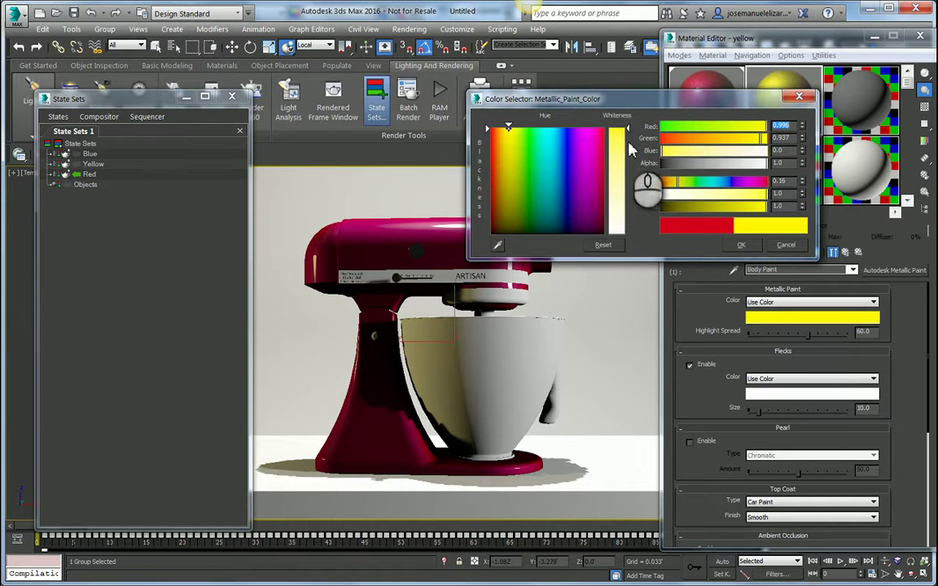
pyautogui.click(742, 245)
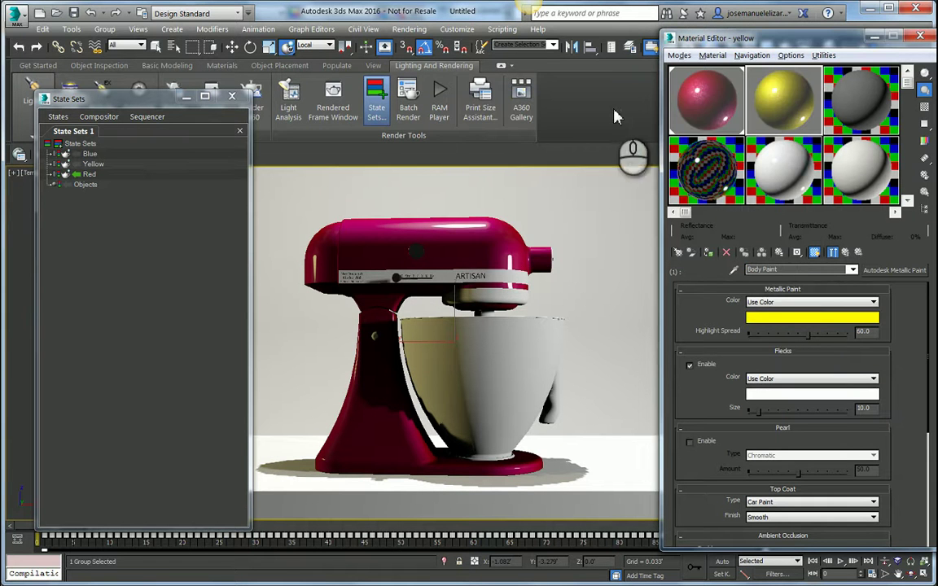
# Make the Yellow state current and assign the yellow material to the mixer.
pyautogui.click(82, 164)
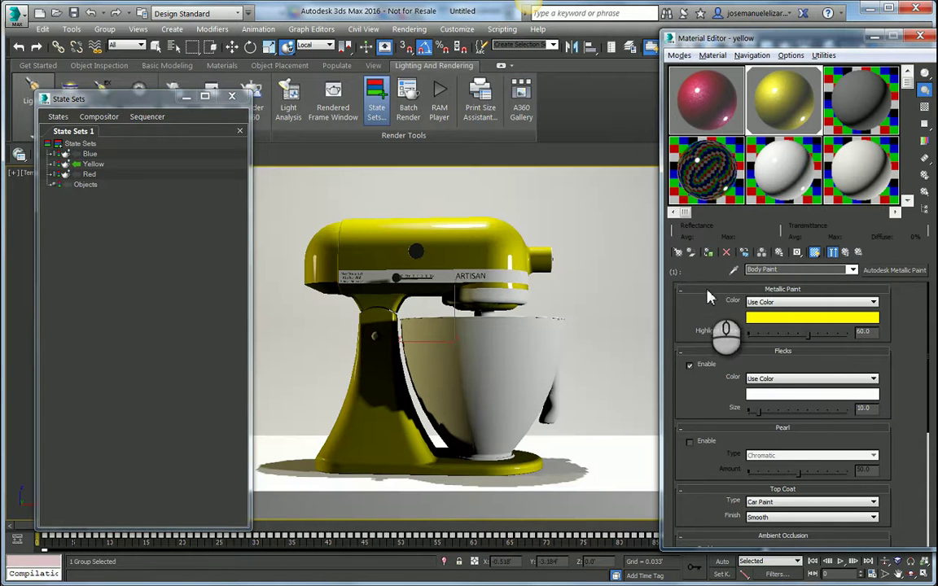
# Copy the yellow multi/sub-object material to the third sample slot and rename the copy blue.
pyautogui.click(808, 195)
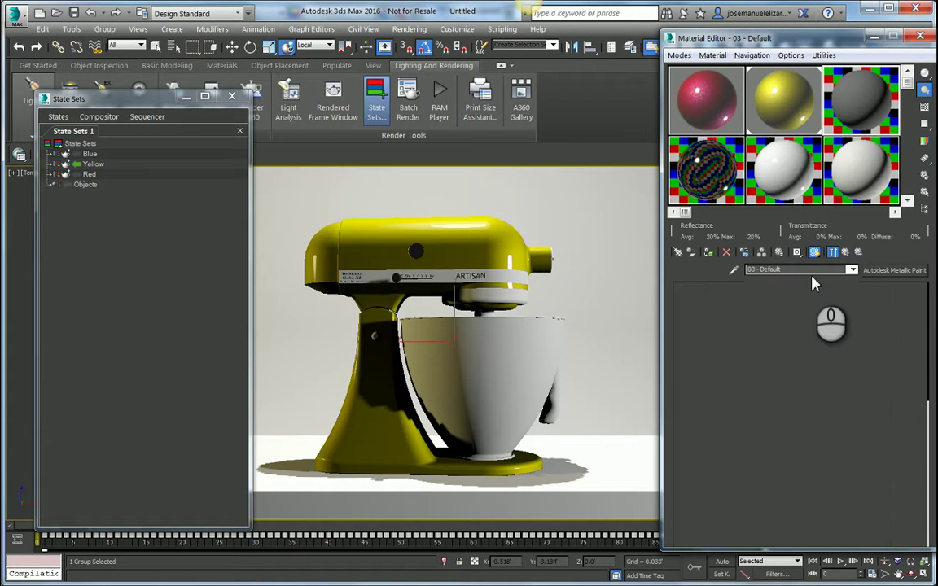
pyautogui.moveTo(795, 271); pyautogui.dragTo(574, 162)
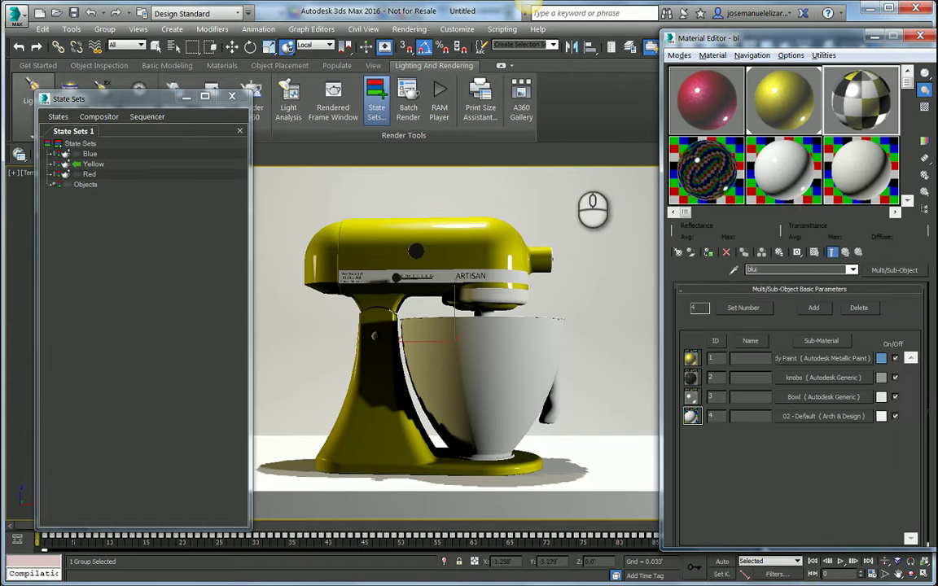
# Set the Metallic Paint color of the blue material's Body Paint to red 0.0, green 0.165, blue 0.996.
pyautogui.click(818, 358)
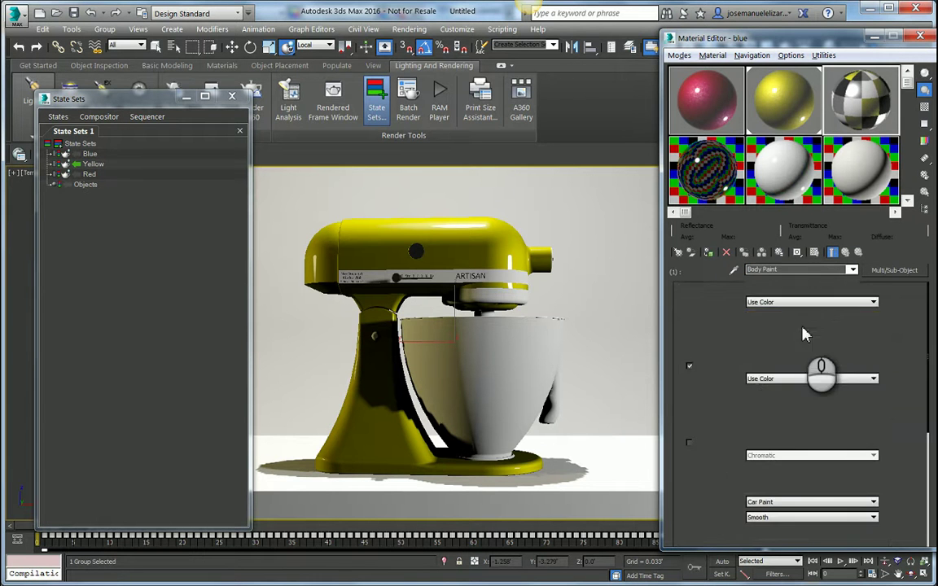
pyautogui.click(813, 317)
pyautogui.moveTo(544, 160); pyautogui.dragTo(570, 137)
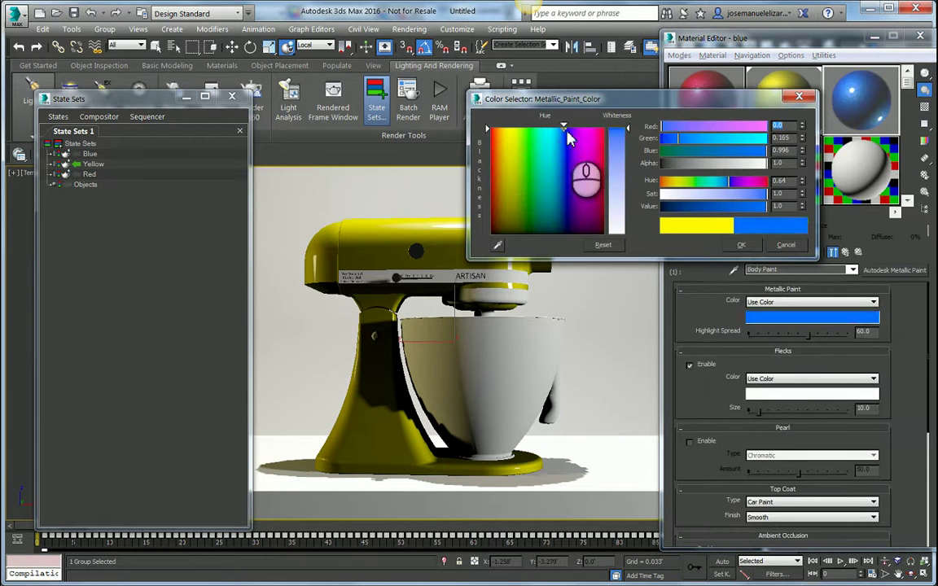
pyautogui.click(736, 238)
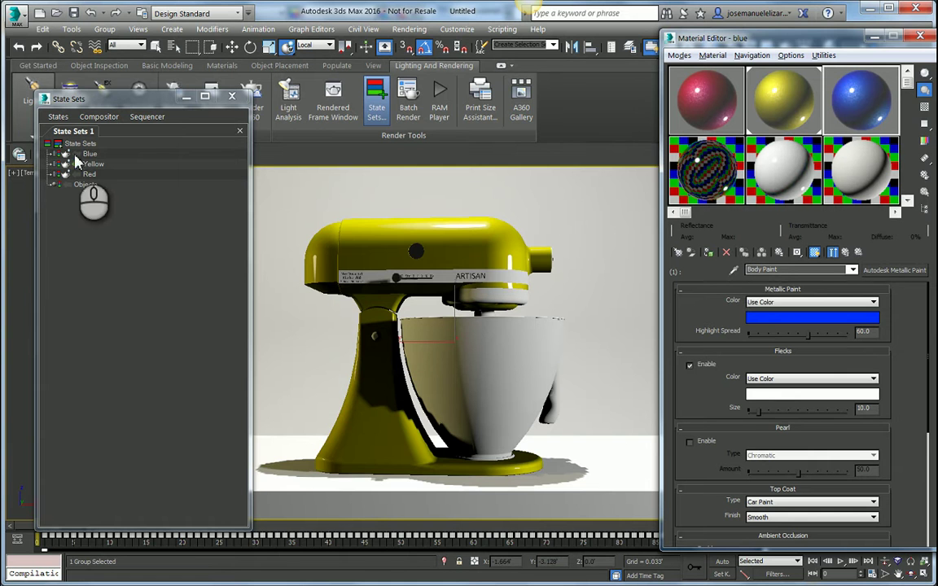
# Make the Blue state current, assign the blue material to the mixer, and close the Material Editor.
pyautogui.click(77, 153)
pyautogui.click(709, 254)
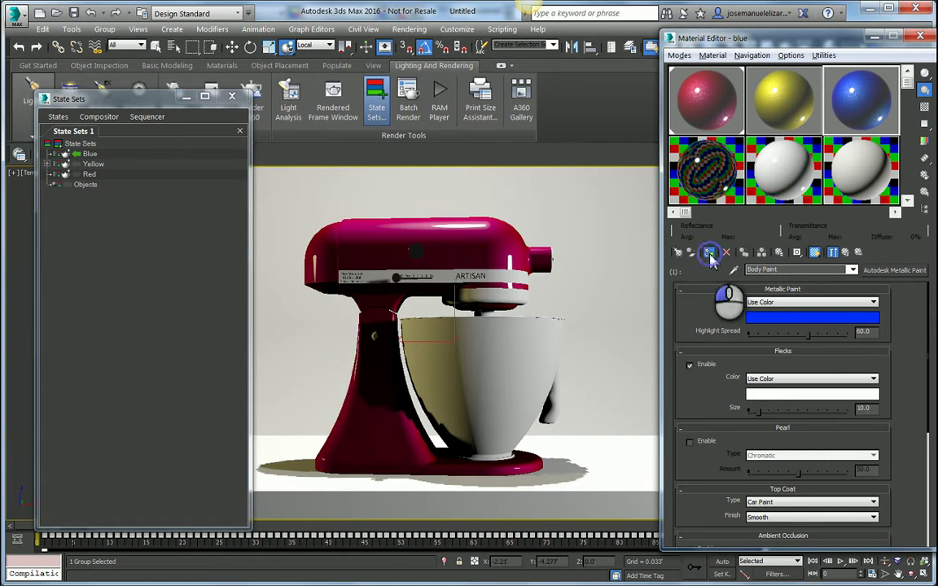
pyautogui.moveTo(812, 41); pyautogui.dragTo(767, 40)
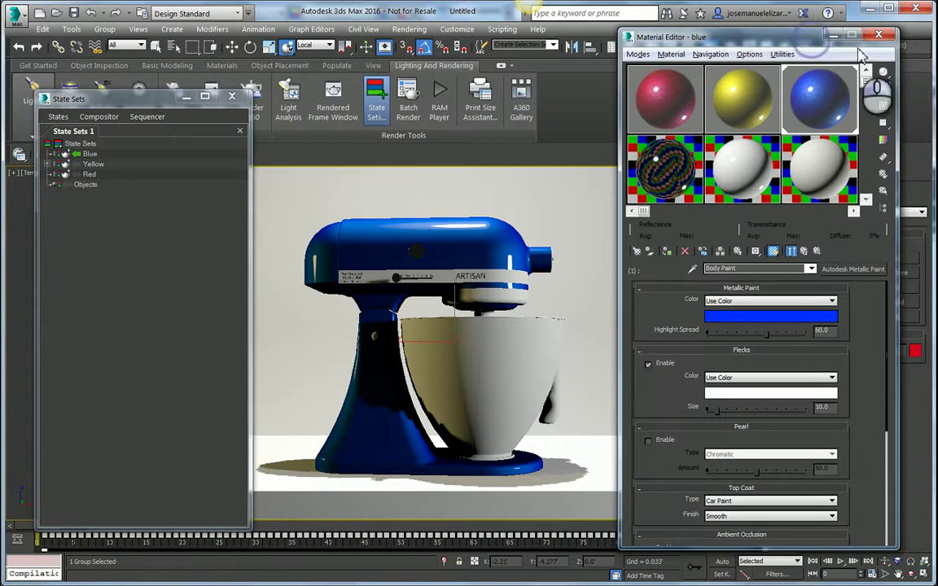
pyautogui.click(870, 35)
# Switch repeatedly between the Yellow, Red and Blue states to compare the mixer's colors, ending on Blue.
pyautogui.click(78, 164)
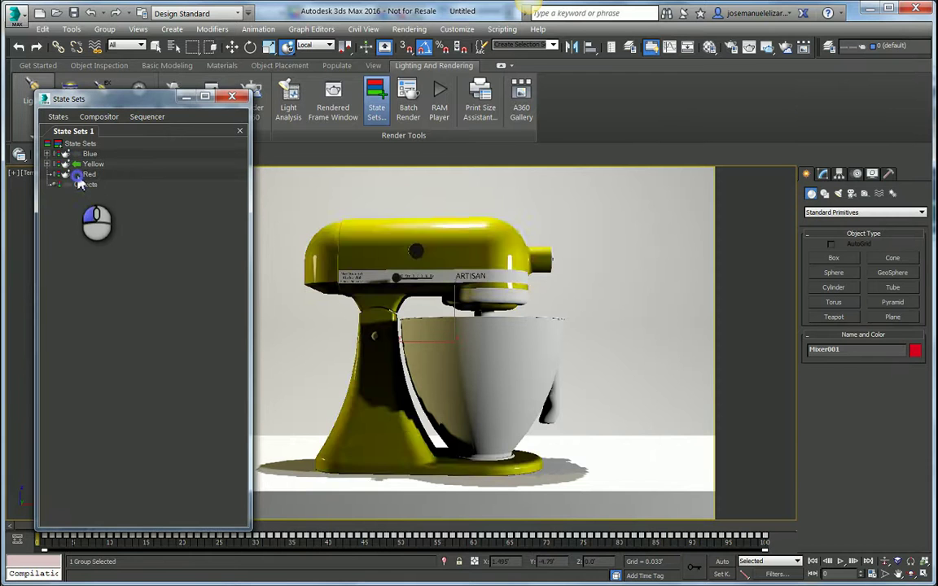
pyautogui.click(80, 175)
pyautogui.click(79, 164)
pyautogui.click(78, 154)
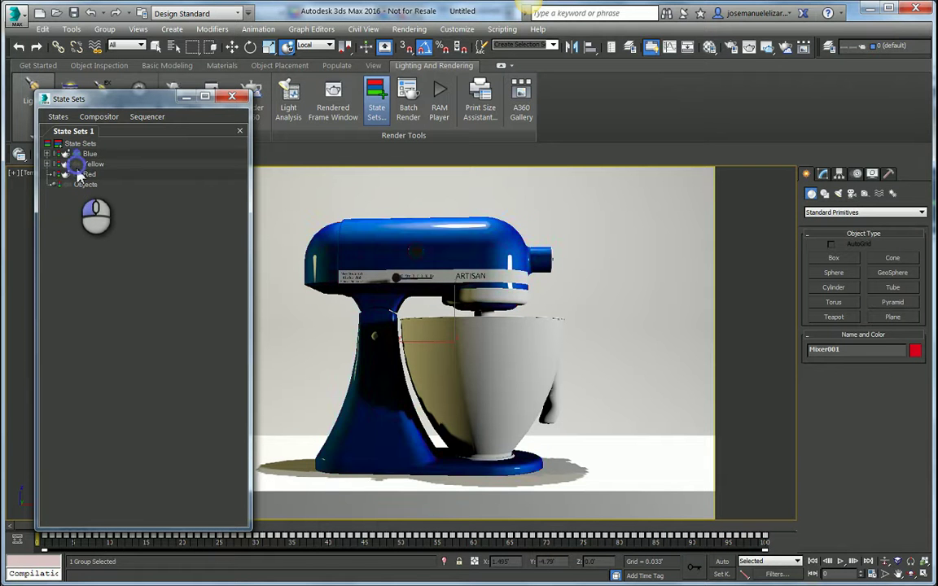
pyautogui.click(78, 164)
pyautogui.click(78, 175)
pyautogui.click(77, 165)
pyautogui.click(78, 153)
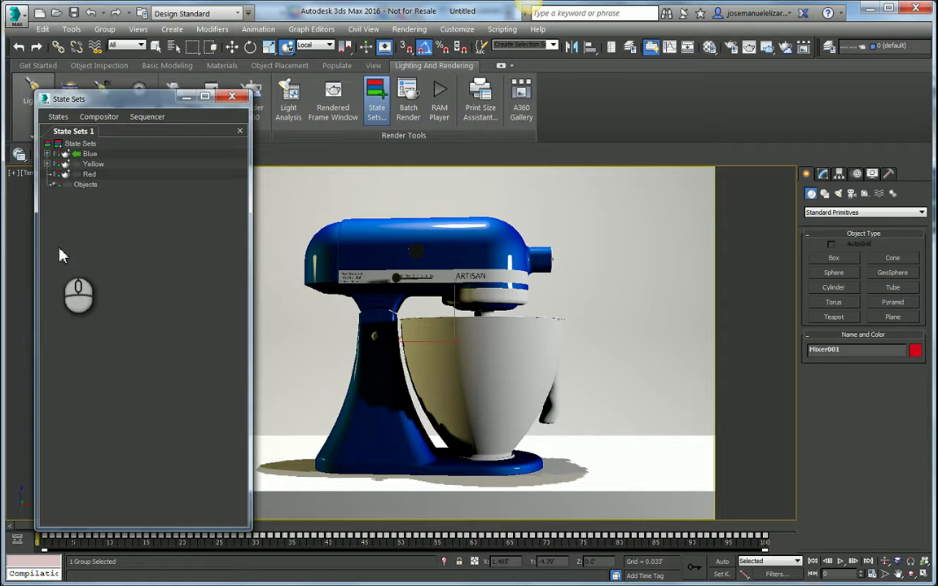
# Look at the Render All States command for the state sets without running it, and move the State Sets window higher.
pyautogui.rightClick(87, 144)
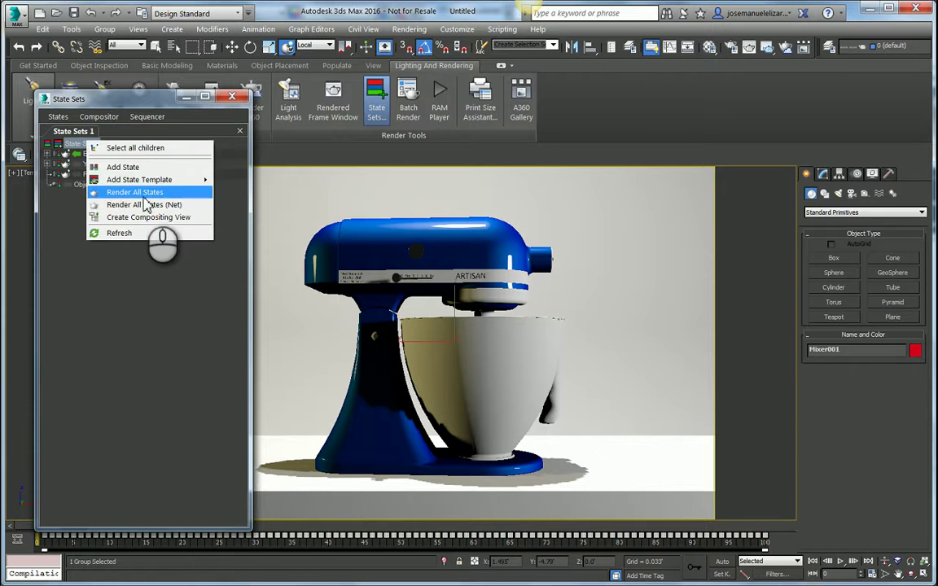
pyautogui.click(133, 319)
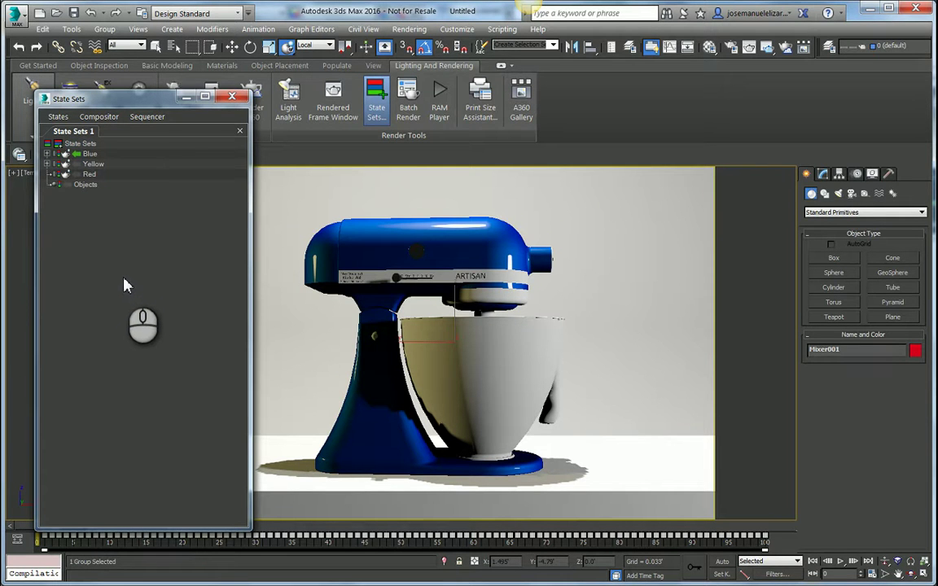
pyautogui.moveTo(130, 98)
pyautogui.mouseDown()
pyautogui.moveTo(149, 94)
pyautogui.moveTo(143, 88)
pyautogui.mouseUp()
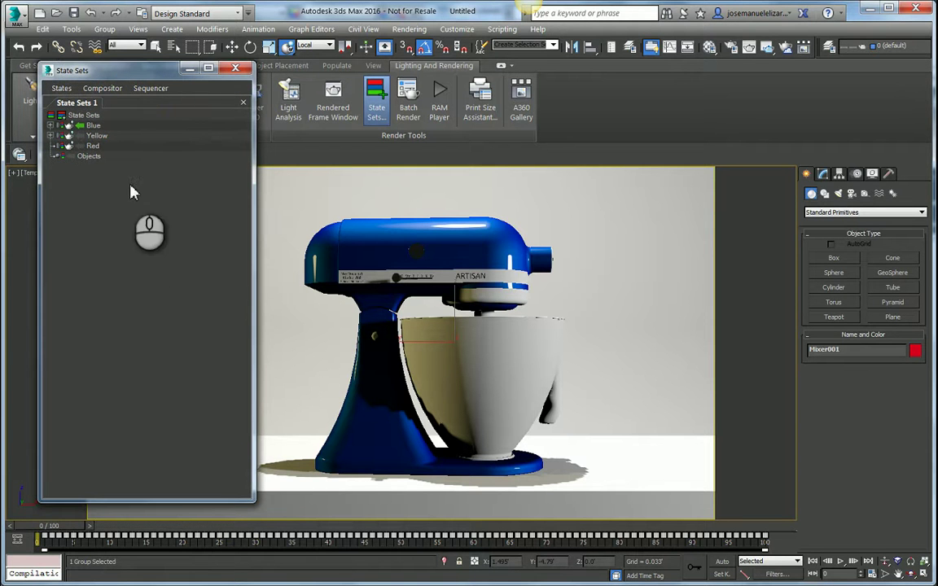
# Switch to the Mixer_Colors folder in Windows Explorer and view the renders Blue.png, Red.png and Yellow.png in sequence.
pyautogui.moveTo(272, 534)
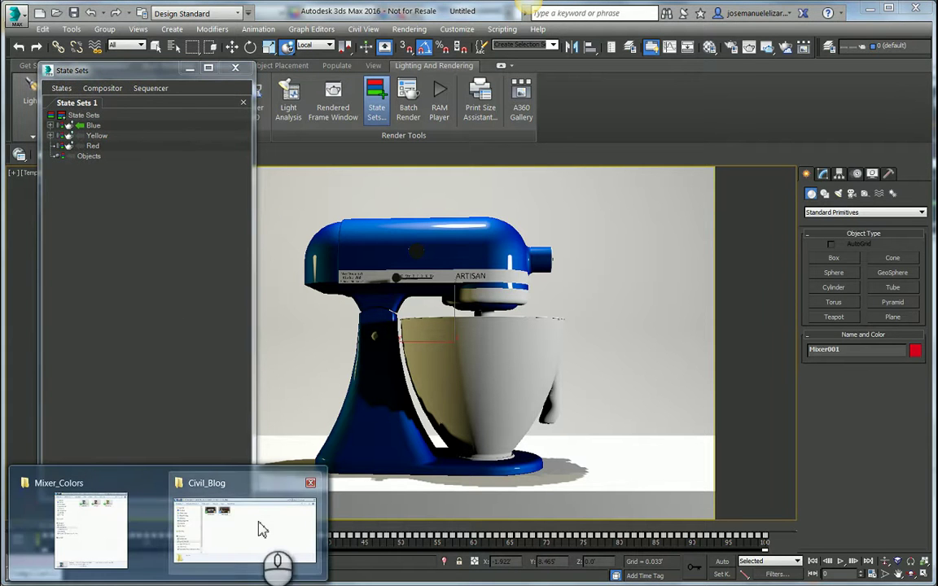
pyautogui.click(129, 486)
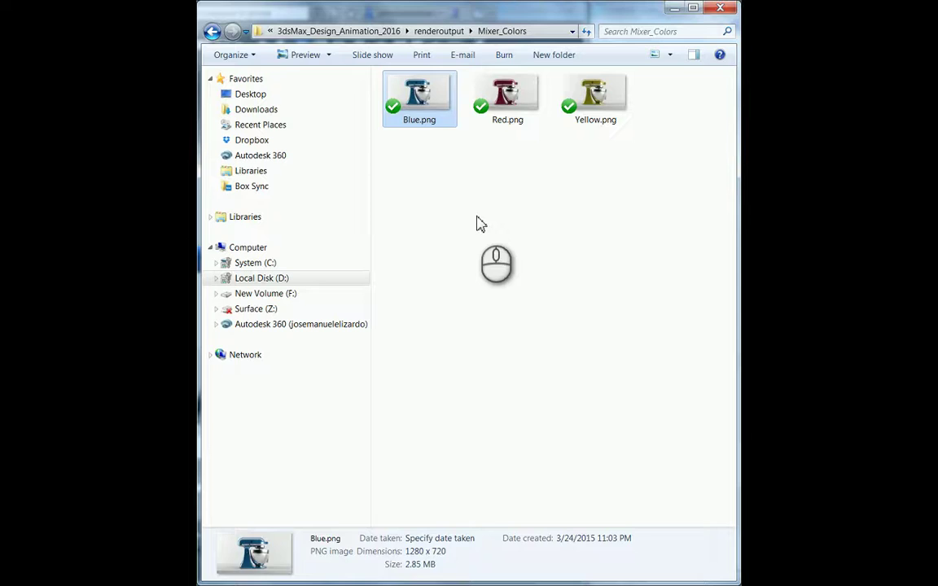
pyautogui.doubleClick(419, 102)
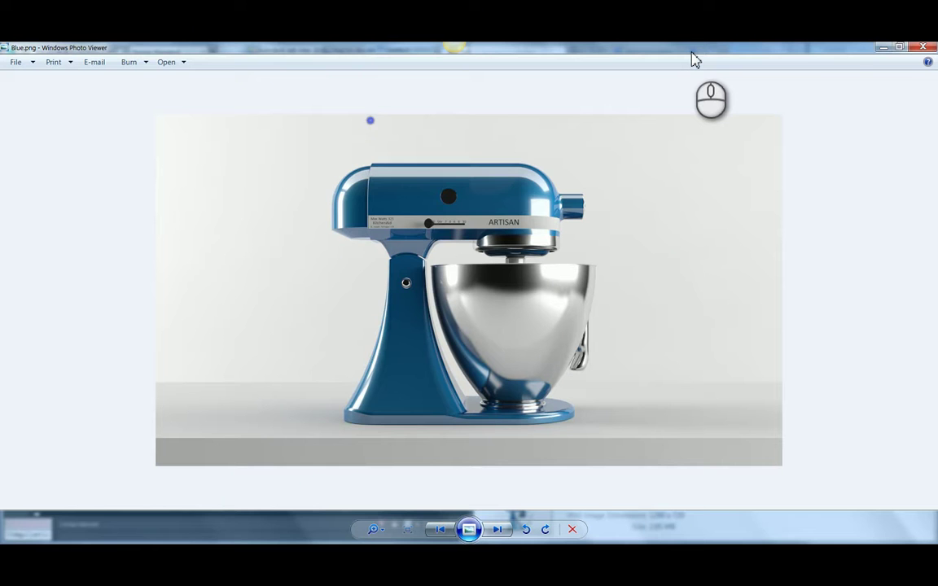
pyautogui.scroll(-1, 694, 60)
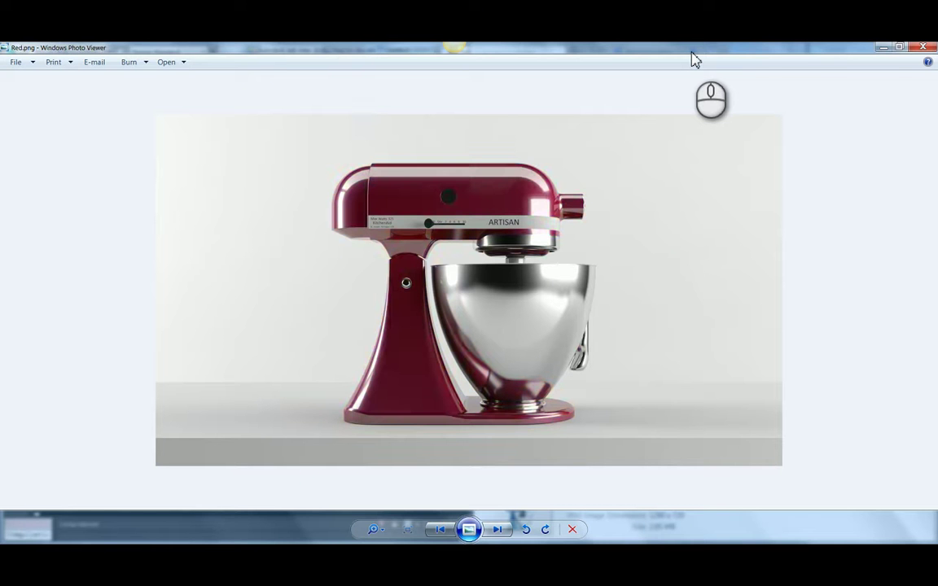
pyautogui.scroll(-1, 693, 59)
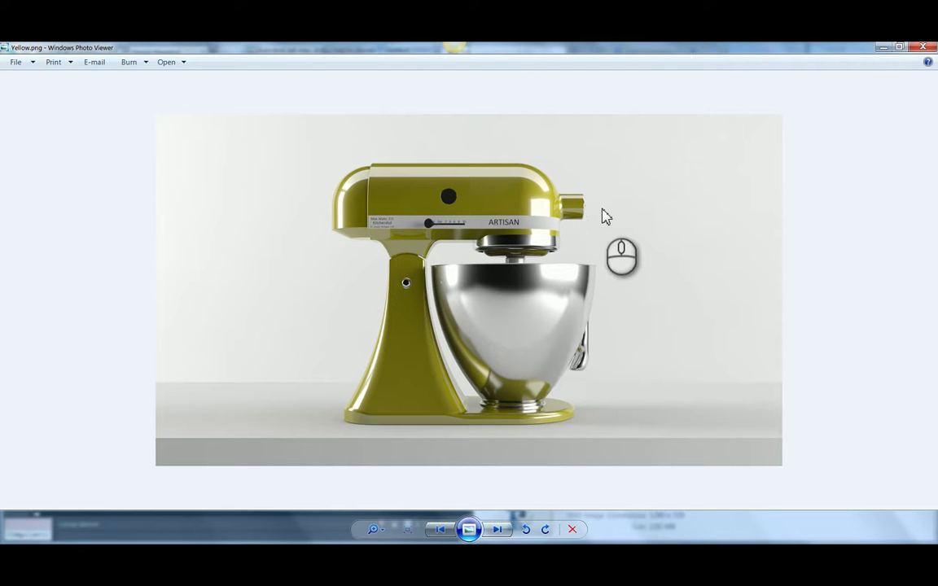